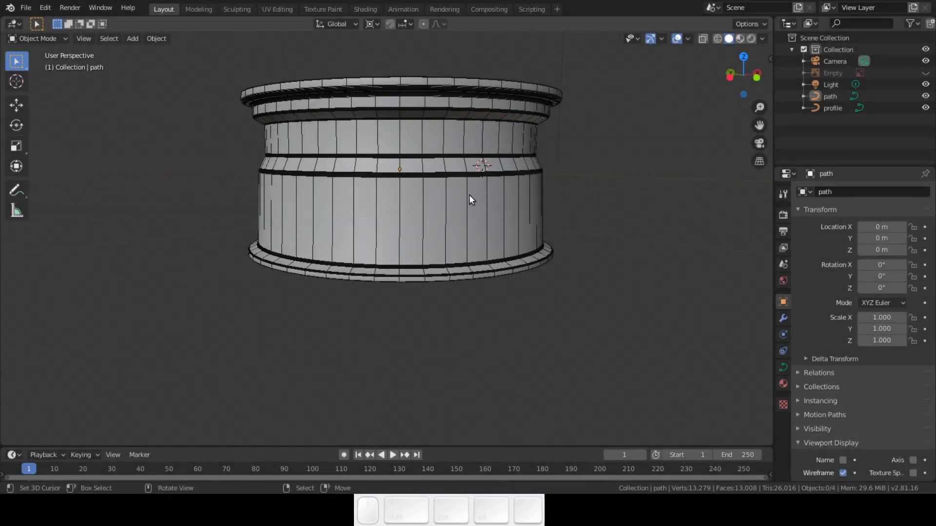
Open the recent file base1.blend.
middle_click_drag(469, 194, 448, 229, "shift")
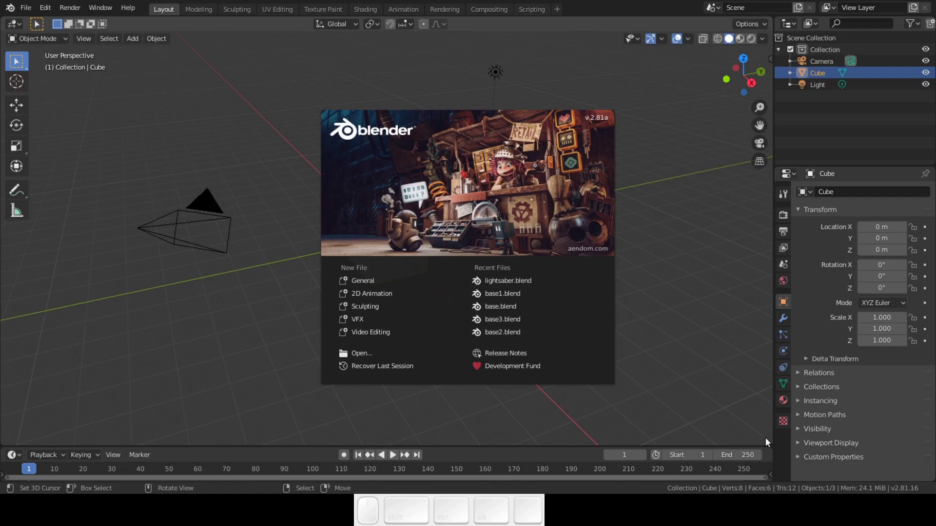
left_click(505, 294)
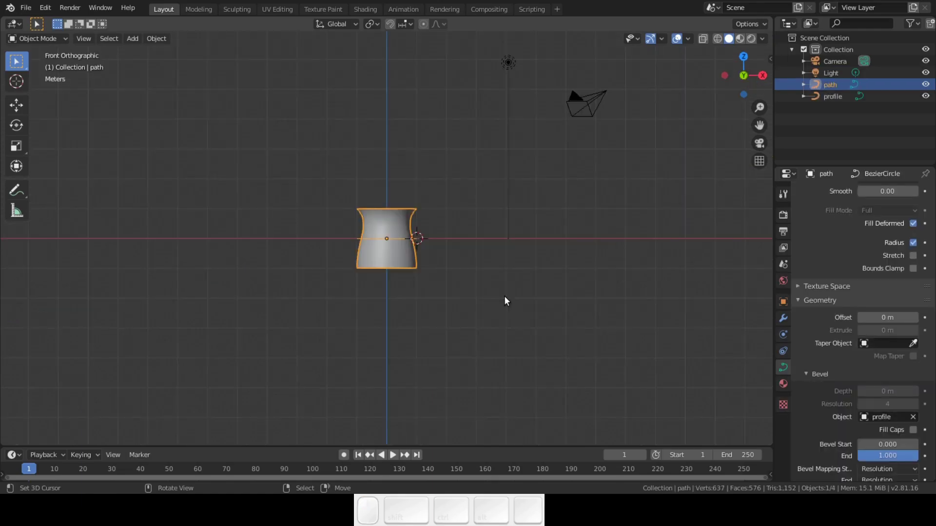
scroll(421, 312, "up", 1)
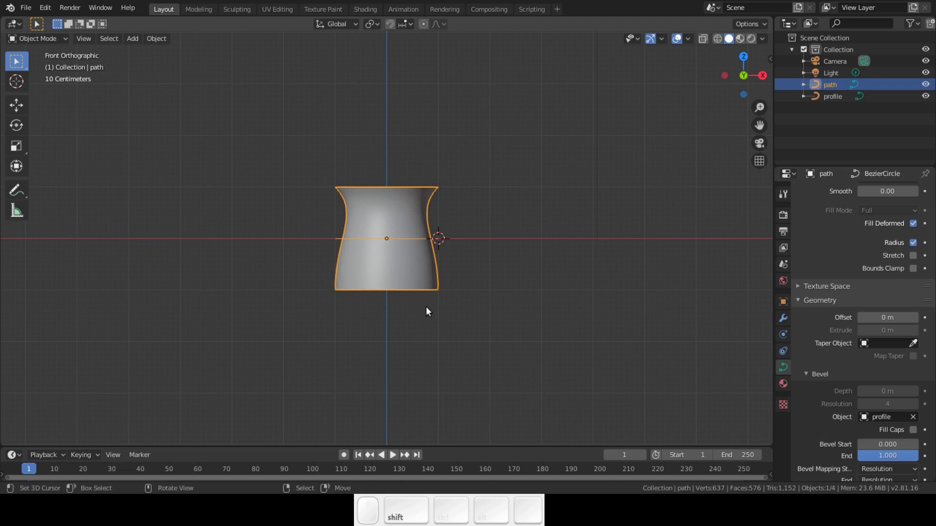
Add first.jpg, the wheel rim technical drawing, as a reference image in the front view.
key("shift+a")
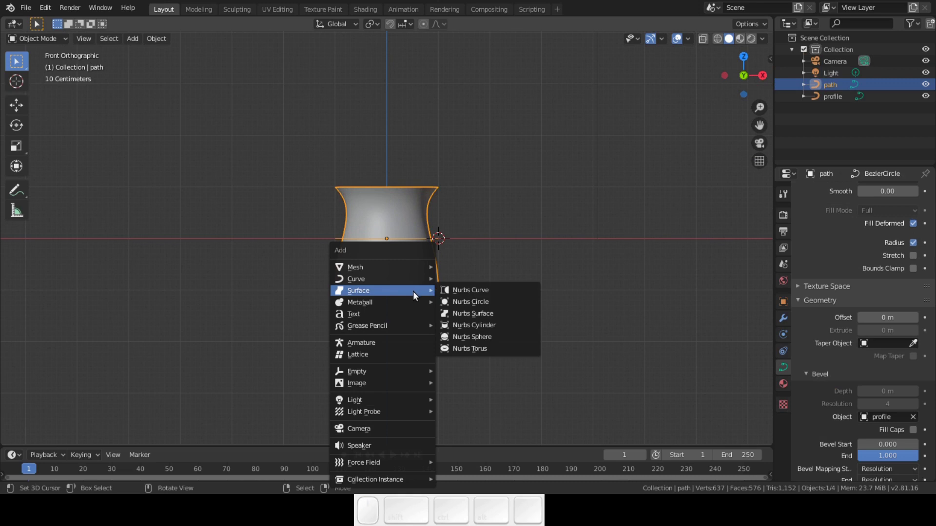
mouse_move(396, 387)
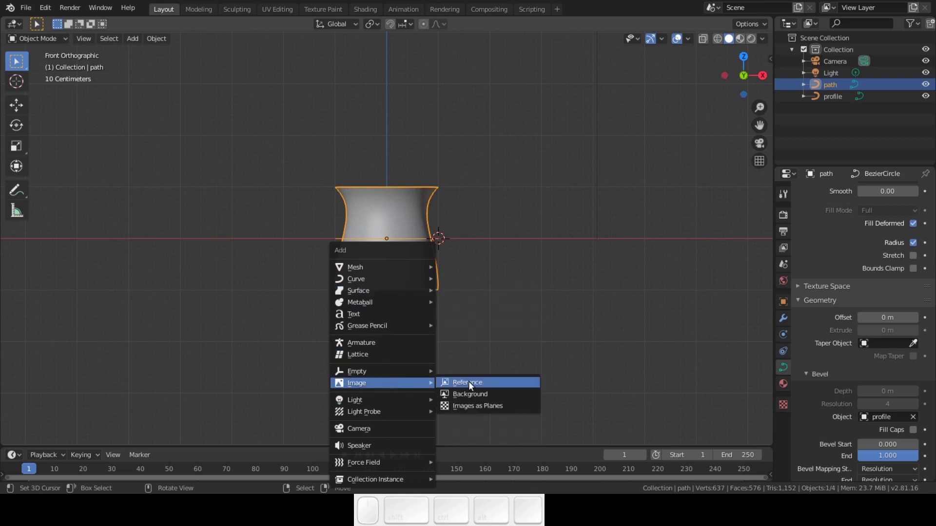
left_click(473, 382)
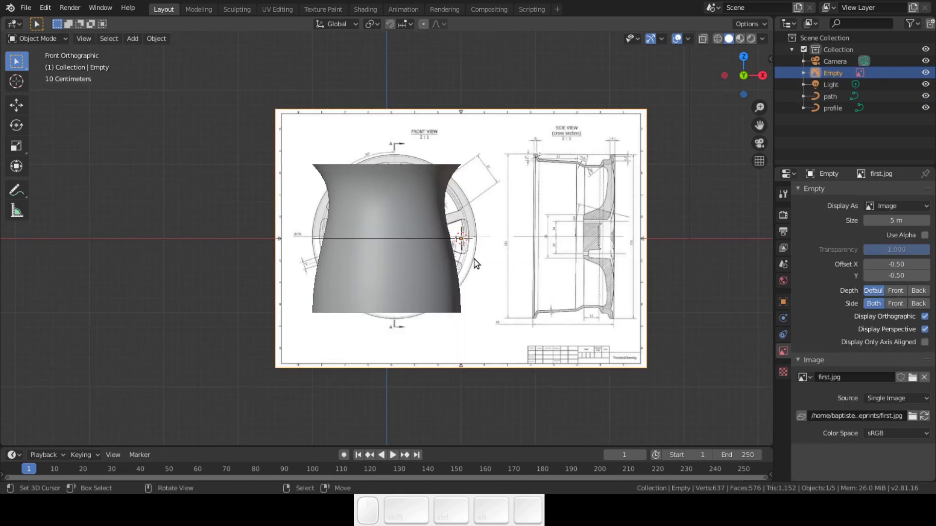
scroll(476, 264, "up", 4)
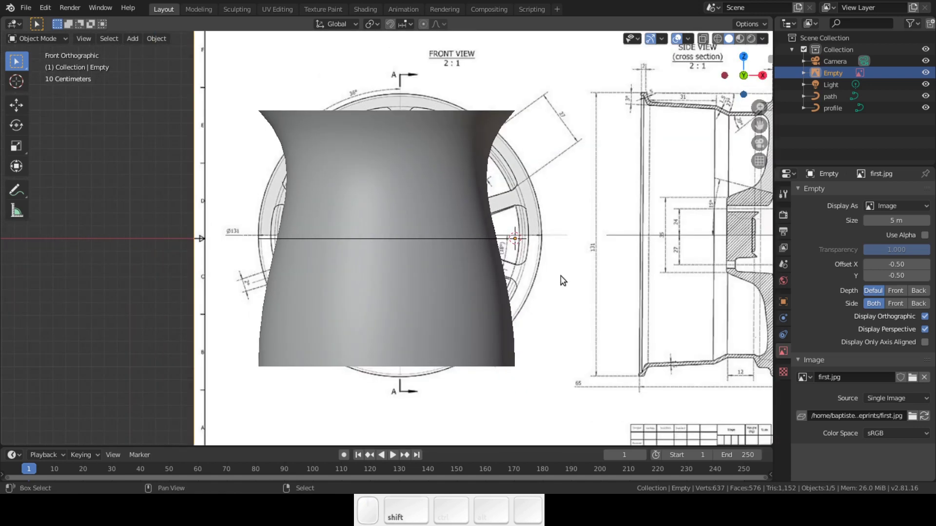
Snap the 3D cursor to the world origin and switch the viewport to wireframe shading.
key("shift+s")
left_click(318, 292)
left_click(338, 173)
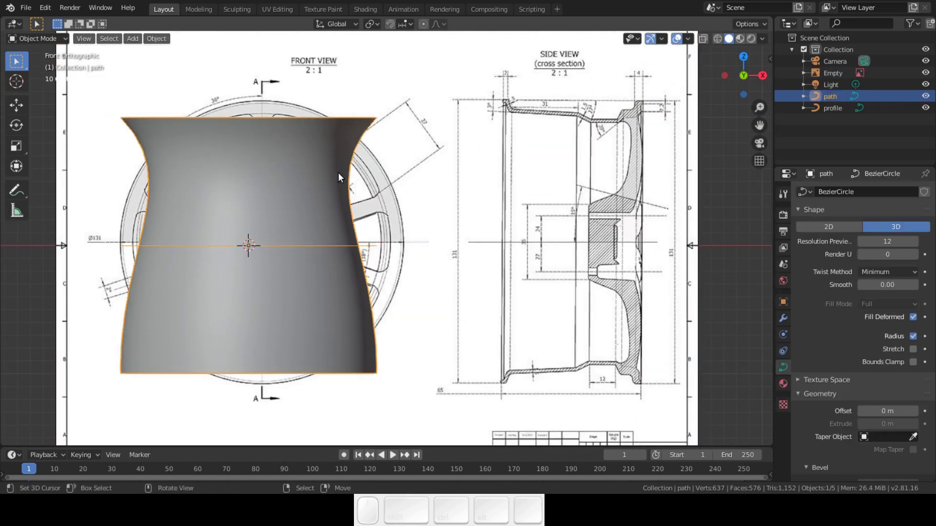
key("z")
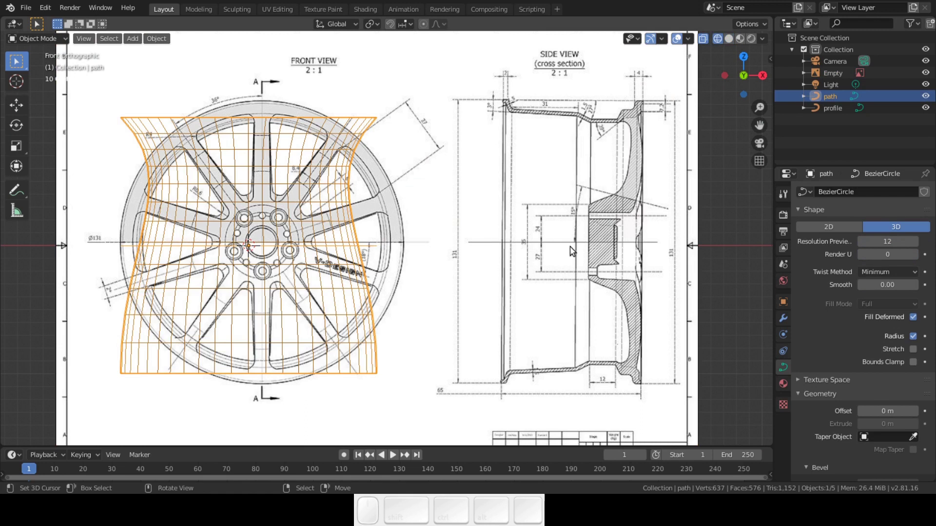
Move the reference image so the side view cross section lies centred over the world origin.
left_click(569, 261)
key("g")
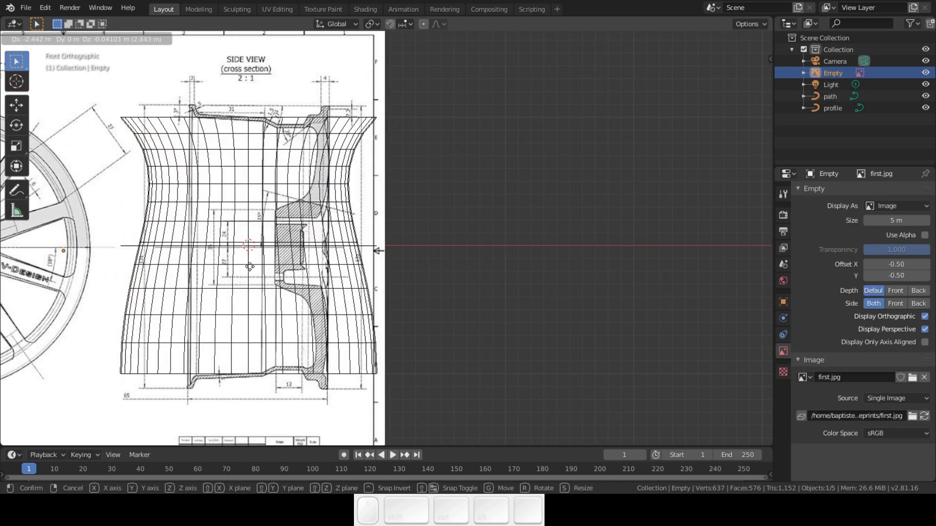
left_click(236, 264)
middle_click_drag(279, 279, 391, 294, "shift")
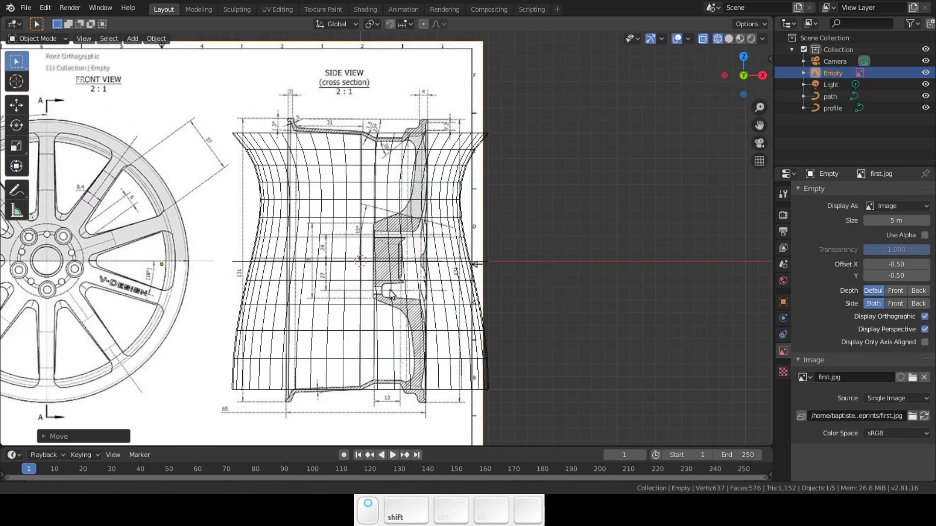
Set the pivot point to the 3D cursor and rotate the reference image by -90 degrees.
left_click(371, 24)
left_click(397, 47)
key("r")
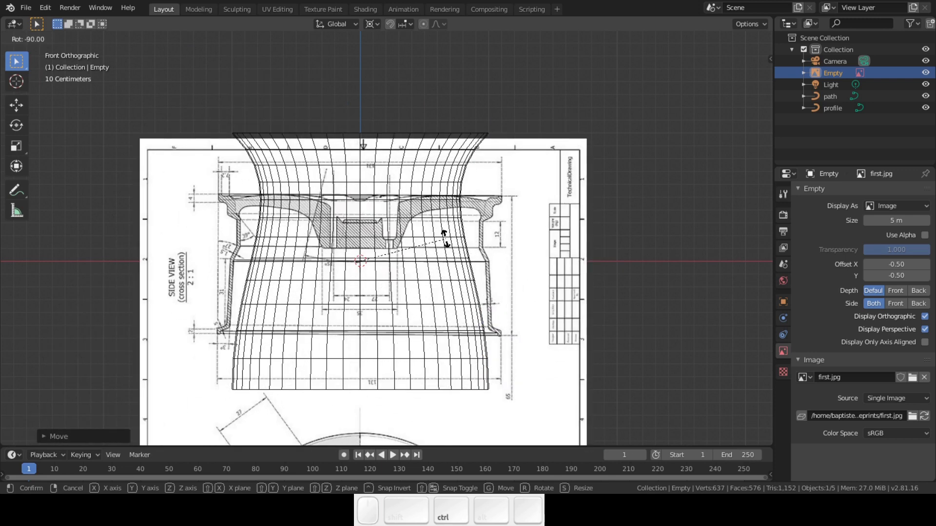
left_click(445, 239, "ctrl")
Hide the path object so the rim cross section on the drawing is unobstructed.
scroll(379, 295, "up", 2)
middle_click_drag(379, 295, 259, 283, "shift")
scroll(479, 242, "up", 1)
scroll(479, 243, "up", 3)
middle_click_drag(473, 278, 313, 286, "shift")
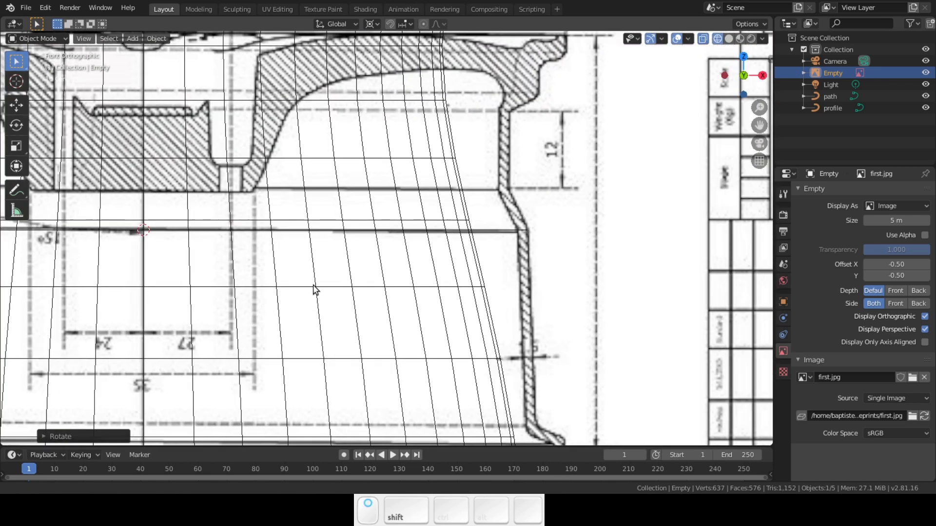
left_click(480, 258)
key("h")
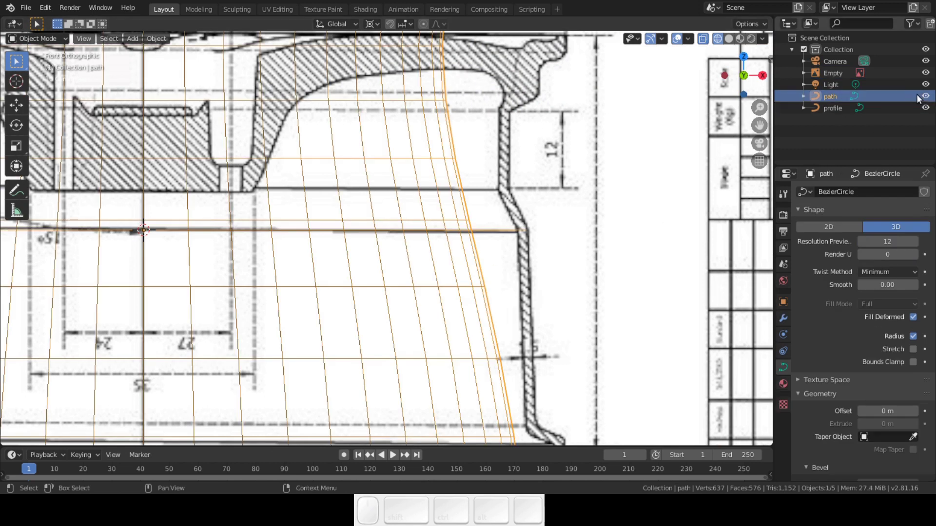
Enter edit mode on the profile curve and set its control point handles to Vector.
left_click(485, 295)
key("Tab")
key("v")
left_click(516, 296)
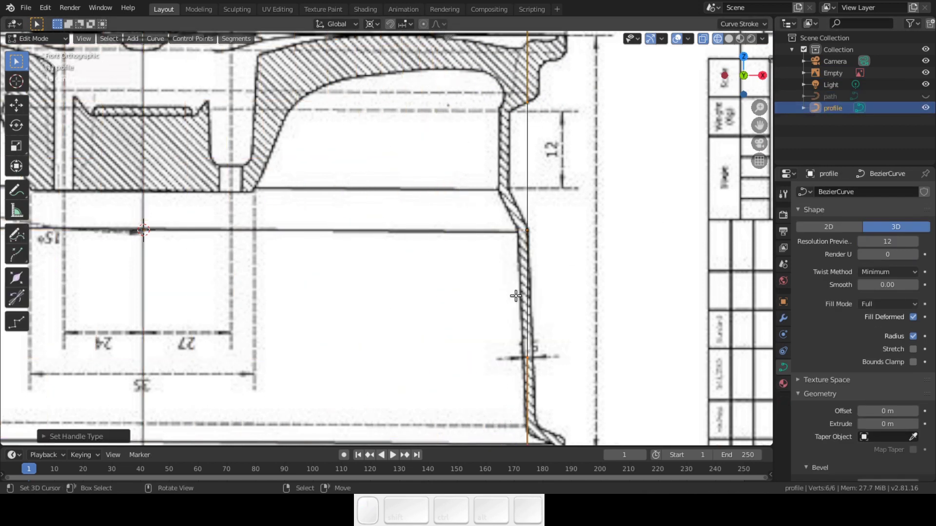
Move the profile's upper end point down along the Z axis to the bend in the outer rim wall.
scroll(524, 289, "down", 3)
scroll(523, 289, "down", 1)
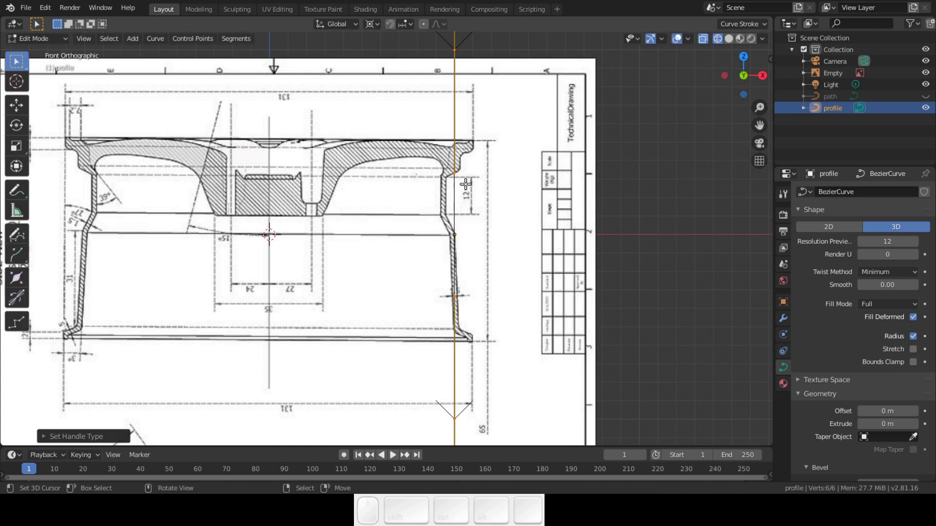
scroll(470, 210, "down", 1)
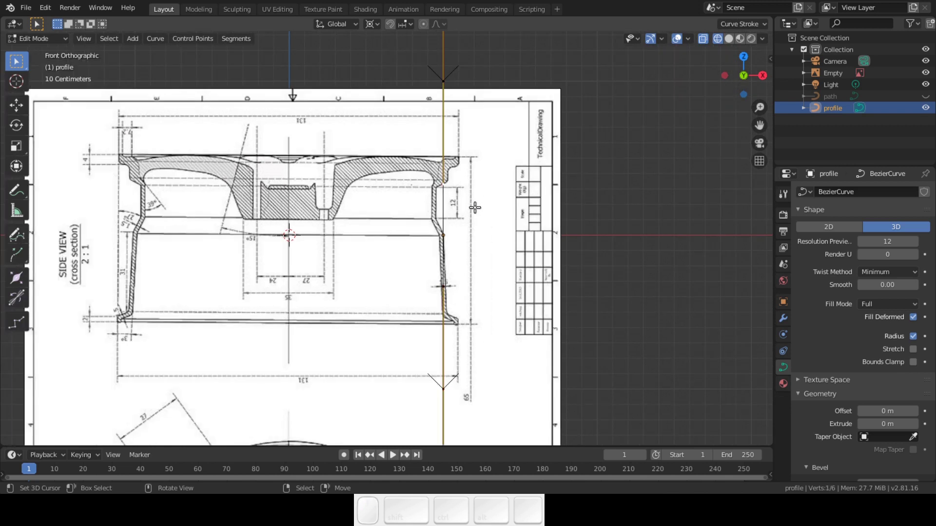
middle_click_drag(473, 237, 479, 289, "shift")
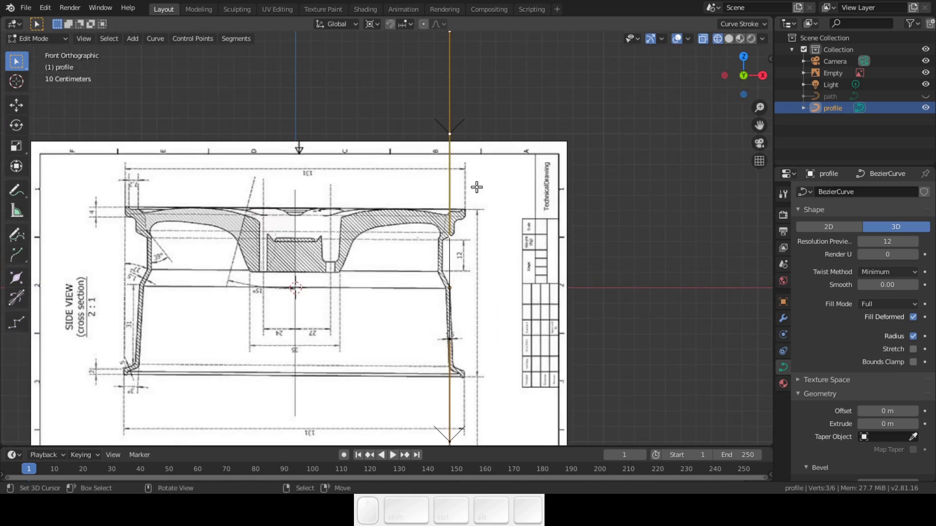
key("g")
key("z")
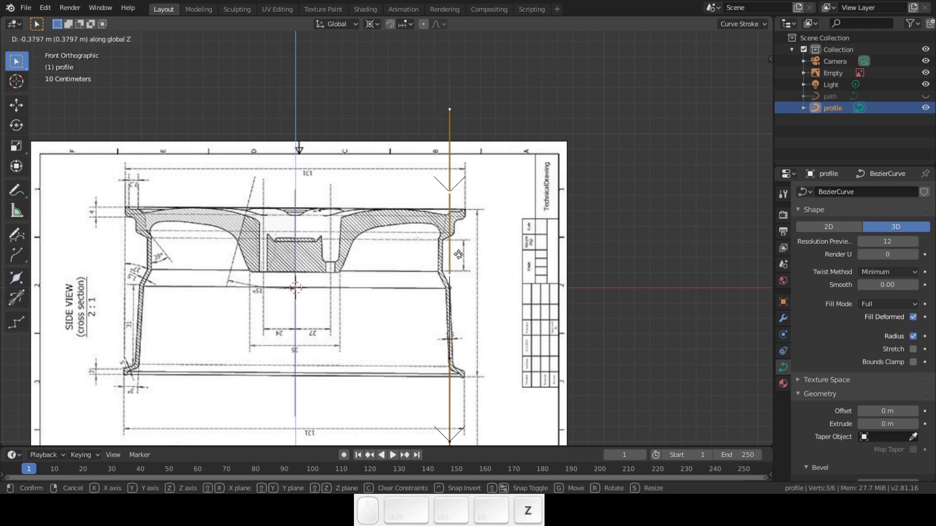
left_click(457, 349)
scroll(460, 299, "up", 9)
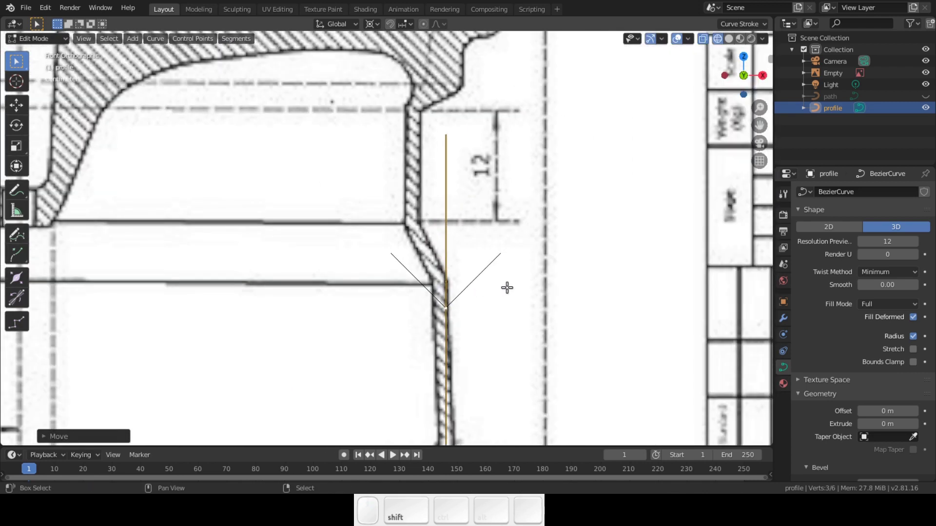
Fine-position the profile's upper end point on the outer edge of the rim wall just below the bend.
middle_click_drag(502, 284, 395, 233, "shift")
scroll(403, 257, "up", 5)
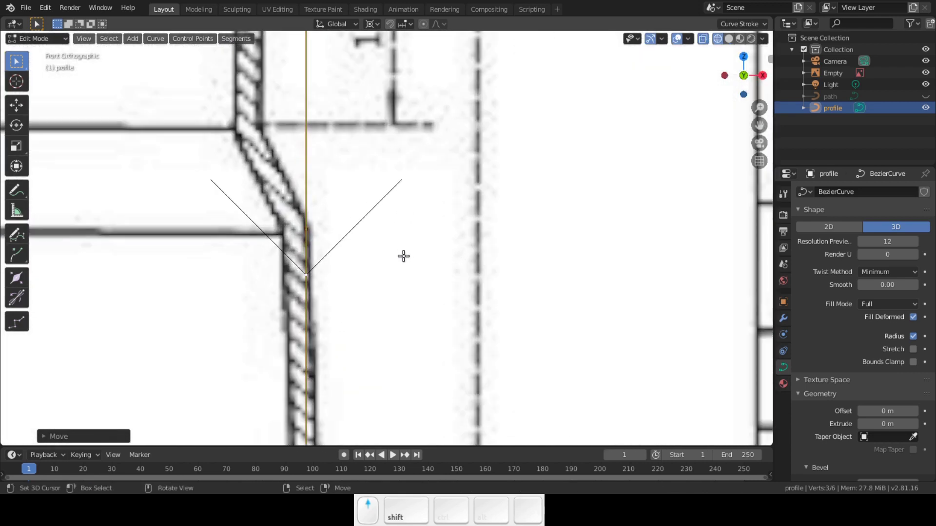
middle_click_drag(329, 277, 346, 308, "shift")
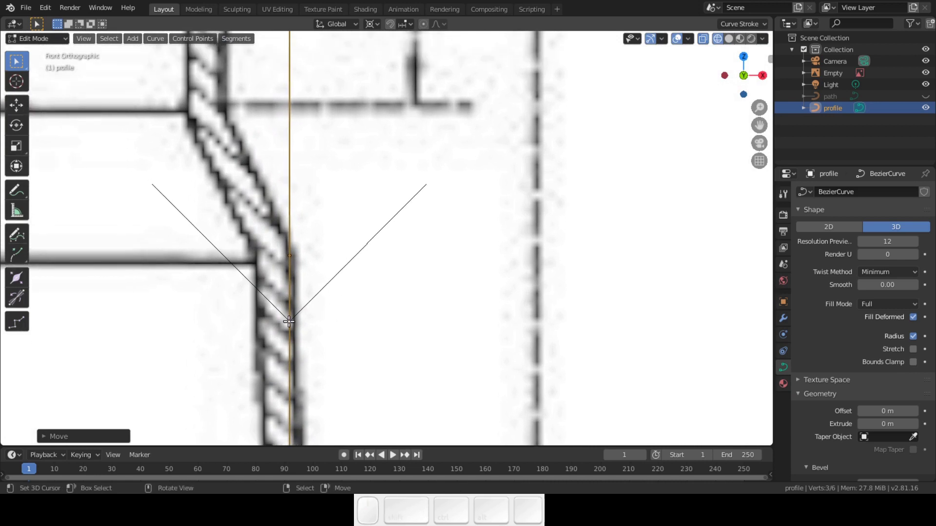
key("g")
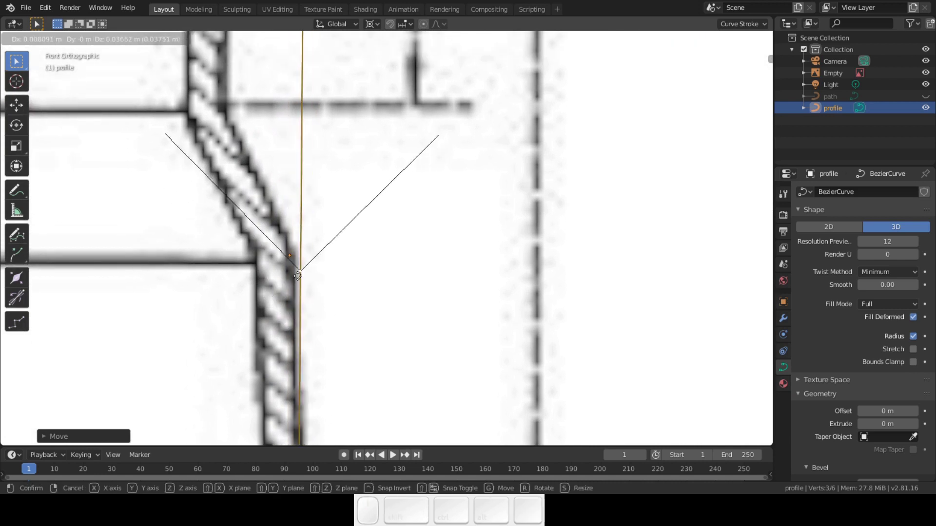
left_click(293, 277)
Extrude two points up the slanted part of the outer rim wall and set the curve shape to 2D.
middle_click_drag(303, 317, 373, 165, "shift")
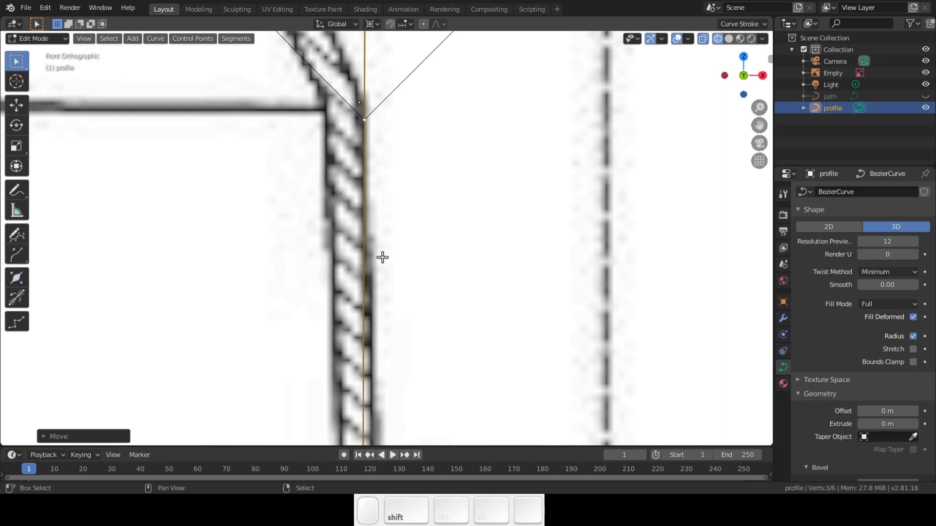
scroll(382, 257, "up", 8, "shift")
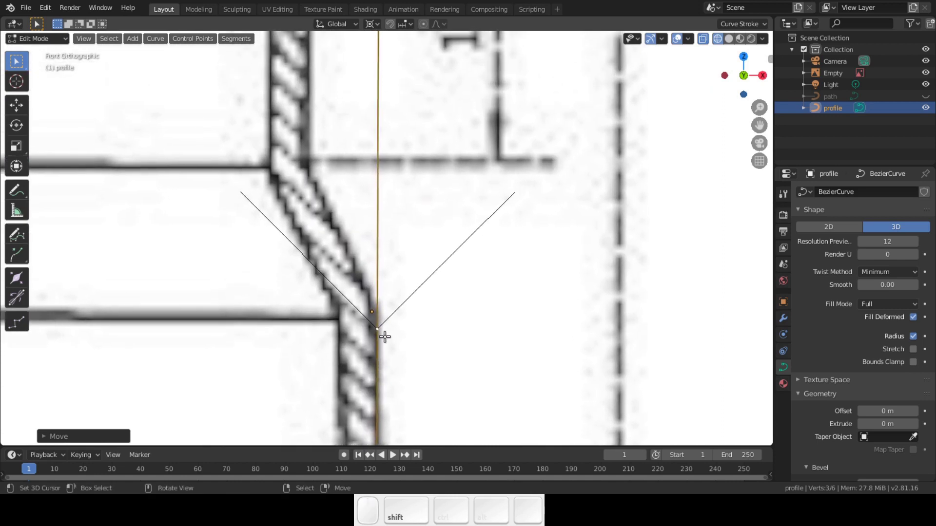
key("e")
left_click(373, 297)
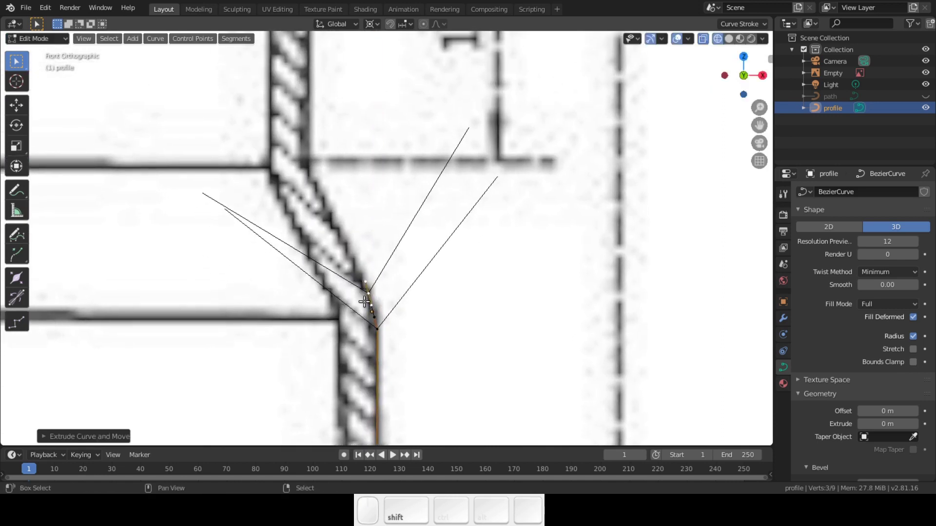
middle_click_drag(371, 307, 378, 357, "shift")
key("e")
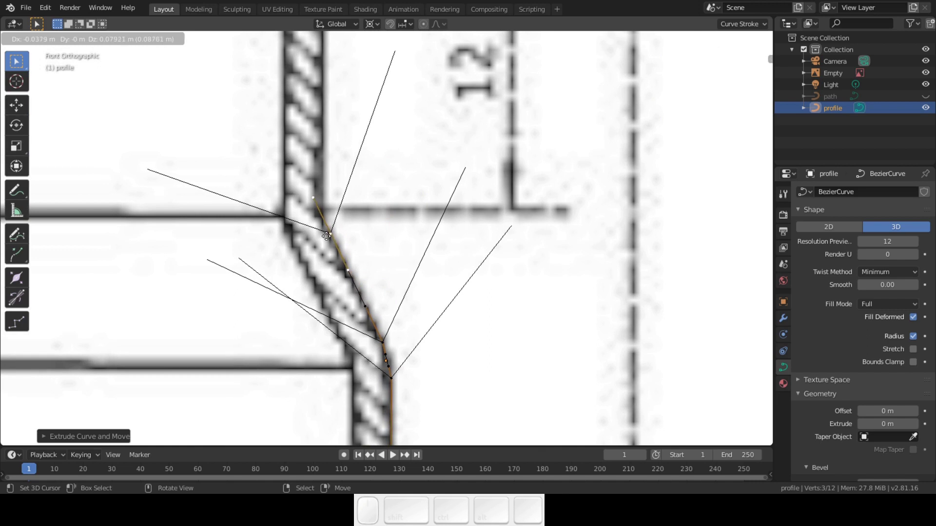
left_click(326, 236)
left_click(829, 226)
Extrude the profile along the outer wall outline, past the 12 section and around the thick flange's lower corner.
middle_click_drag(426, 264, 469, 334, "shift")
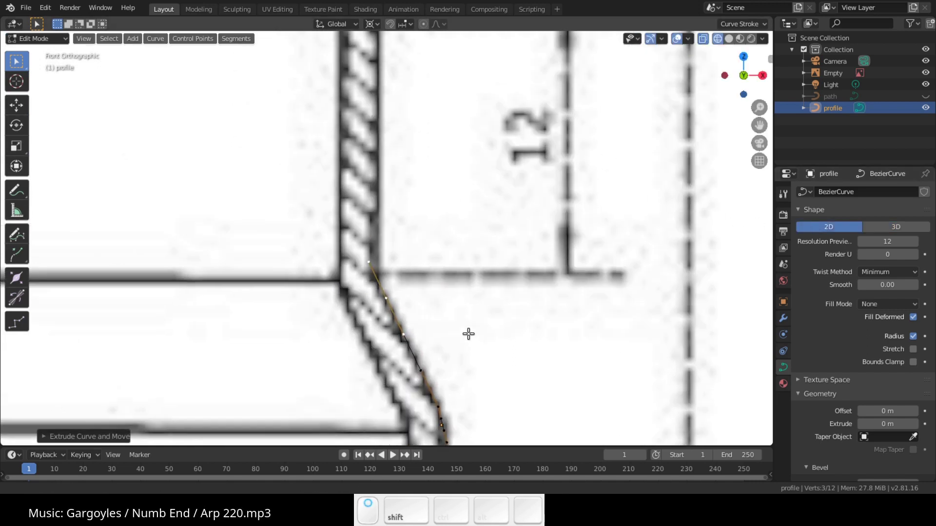
key("e")
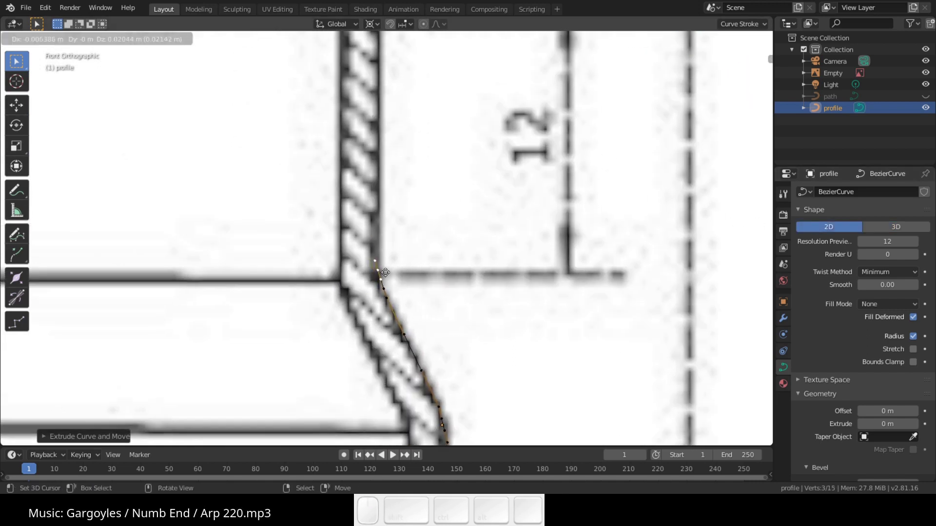
left_click(385, 272)
middle_click_drag(403, 278, 444, 365, "shift")
key("e")
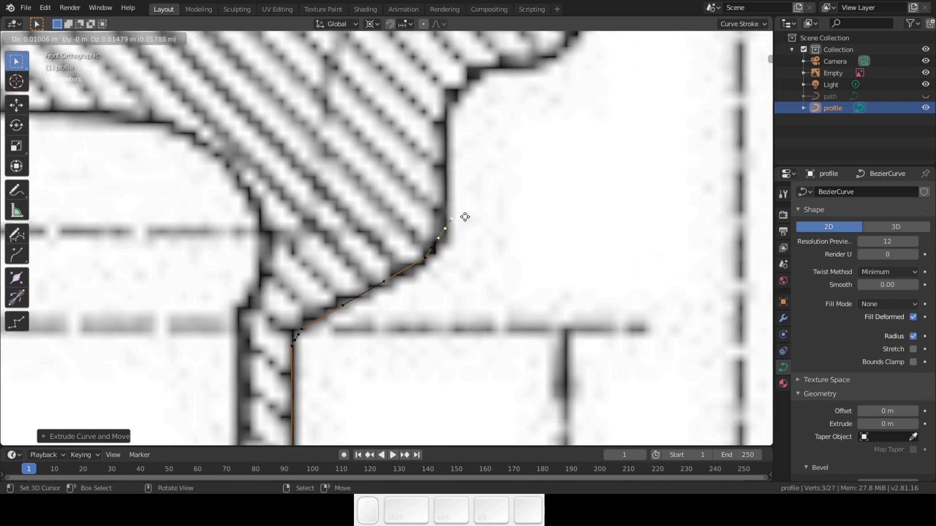
left_click(466, 217)
Extrude the profile up the flange's vertical outer face and diagonally across the corner beneath the lip.
middle_click_drag(445, 243, 424, 322, "shift")
key("e")
left_click(426, 216)
key("e")
left_click(473, 165)
Extrude the profile along the underside of the rim lip and up its outer edge to the top.
middle_click_drag(473, 185, 458, 269, "shift")
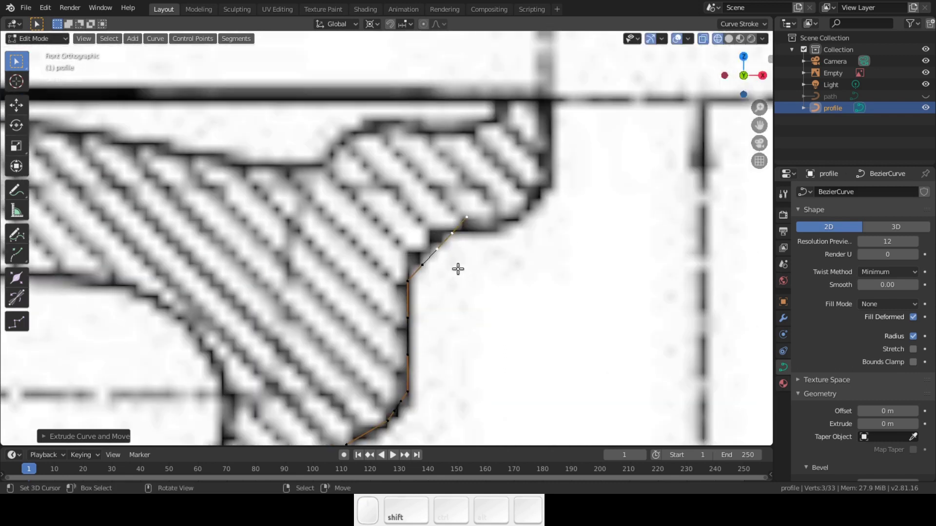
key("e")
left_click(522, 237)
key("e")
left_click(557, 125)
Extrude the profile over the top of the rim lip and inward along the recessed upper face.
key("e")
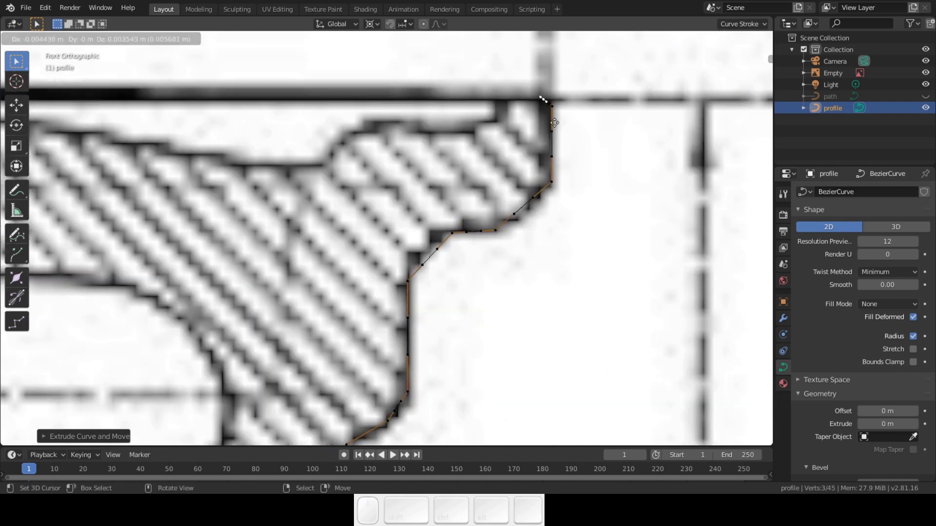
left_click(506, 132)
key("e")
left_click(508, 140)
scroll(511, 141, "up", 2)
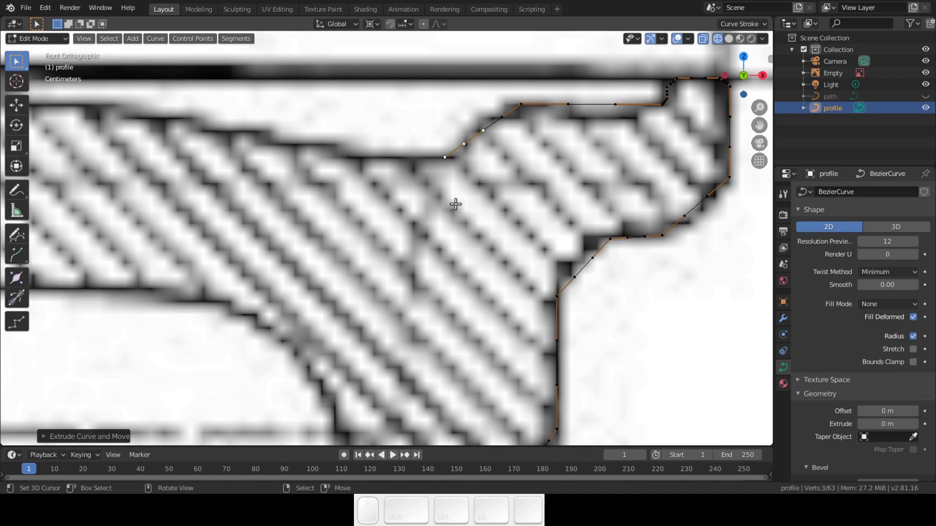
Extrude the profile down through the hatched section to the top of the inner rim wall.
left_click(400, 353)
middle_click_drag(412, 339, 472, 174, "shift")
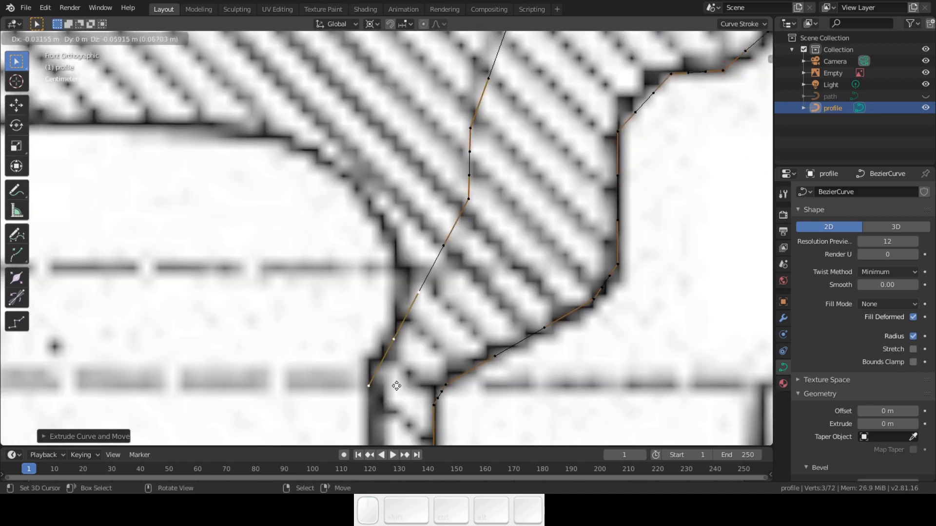
left_click(384, 400)
middle_click_drag(407, 334, 464, 167, "shift")
Extrude the profile from the hatched section around the corner and down the straight inner side of the thin wall beside the 12 dimension.
key("e")
left_click(452, 208)
scroll(455, 345, "down", 4)
middle_click_drag(454, 345, 451, 197, "shift")
key("e")
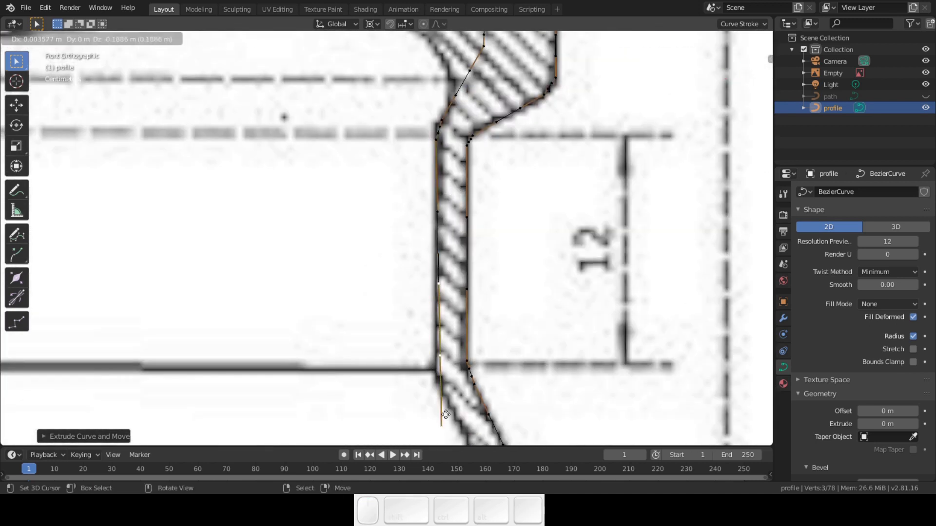
left_click(441, 421)
Extrude the profile's inner line around the bend and down the slanted wall segment to the top of the long wall.
middle_click_drag(452, 350, 372, 224, "shift")
scroll(405, 195, "up", 5)
key("e")
left_click(379, 264)
scroll(382, 261, "down", 3)
middle_click_drag(383, 261, 359, 218, "shift")
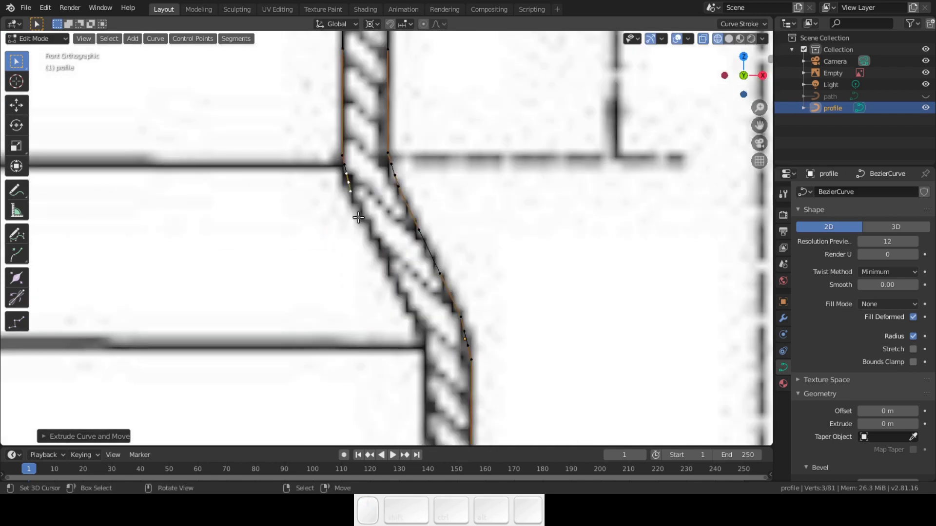
key("e")
left_click(434, 390)
Move the end point of the long wall's outer line down to align it with the blueprint wall near the bottom flange.
scroll(437, 351, "down", 3)
middle_click_drag(440, 311, 451, 173, "shift")
scroll(451, 195, "down", 1)
middle_click_drag(449, 390, 405, 246, "shift")
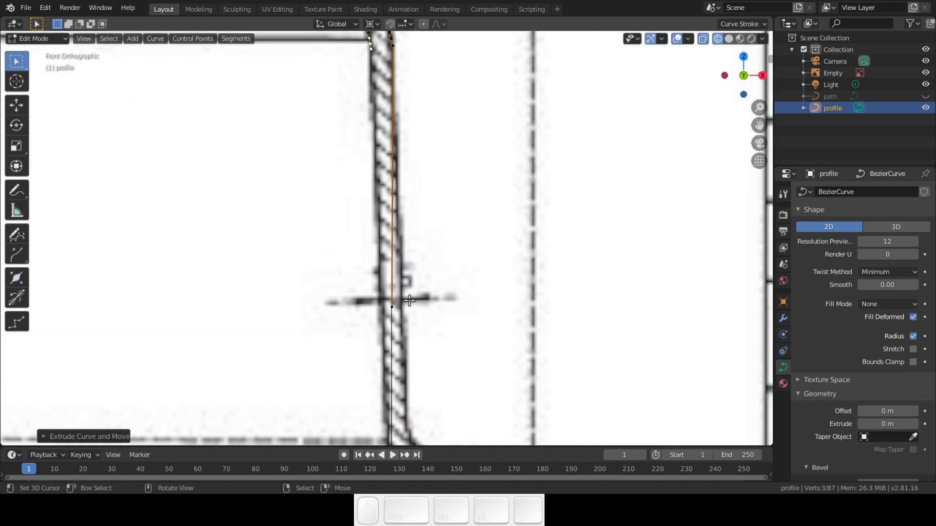
right_click(397, 306)
scroll(411, 333, "down", 6)
middle_click_drag(401, 333, 395, 290, "shift")
right_click(384, 388)
key("g")
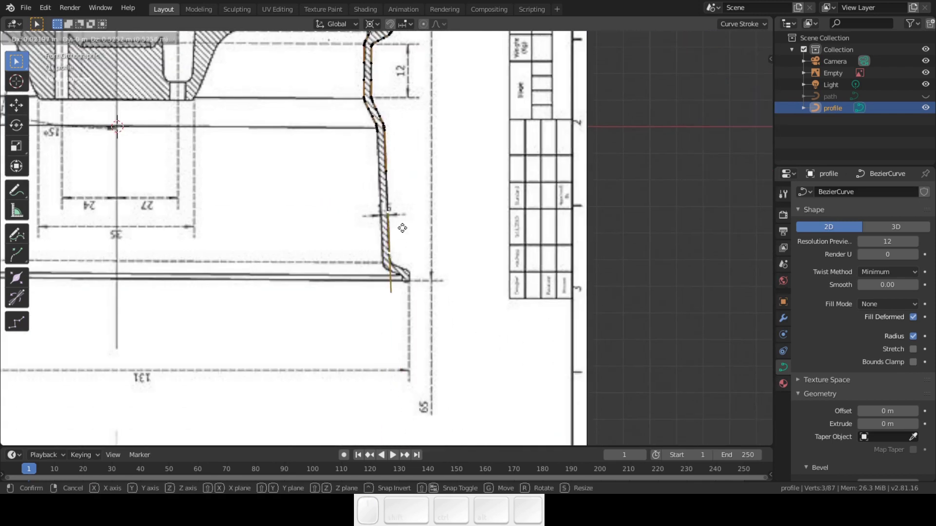
left_click(402, 227)
Extrude the inner line's end point down the long wall to the dashed line above the bottom flange.
scroll(397, 220, "up", 4)
middle_click_drag(384, 192, 378, 334, "shift")
scroll(373, 205, "up", 7)
right_click(358, 141)
scroll(370, 195, "down", 6)
middle_click_drag(384, 409, 400, 274, "shift")
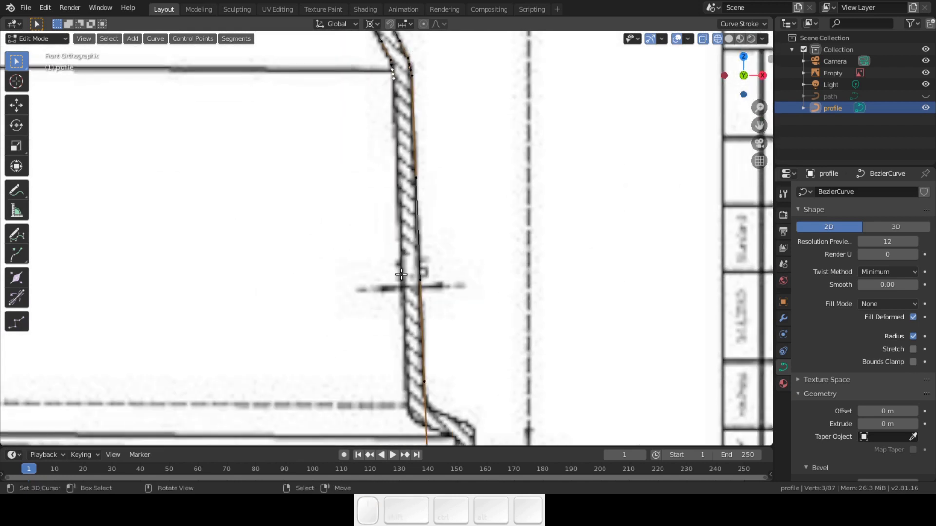
key("e")
left_click(414, 198)
Extrude the profile around the lower bend and along the underside of the bottom flange to its lip.
scroll(416, 207, "up", 3)
middle_click_drag(418, 424, 363, 262, "shift")
scroll(385, 196, "up", 6)
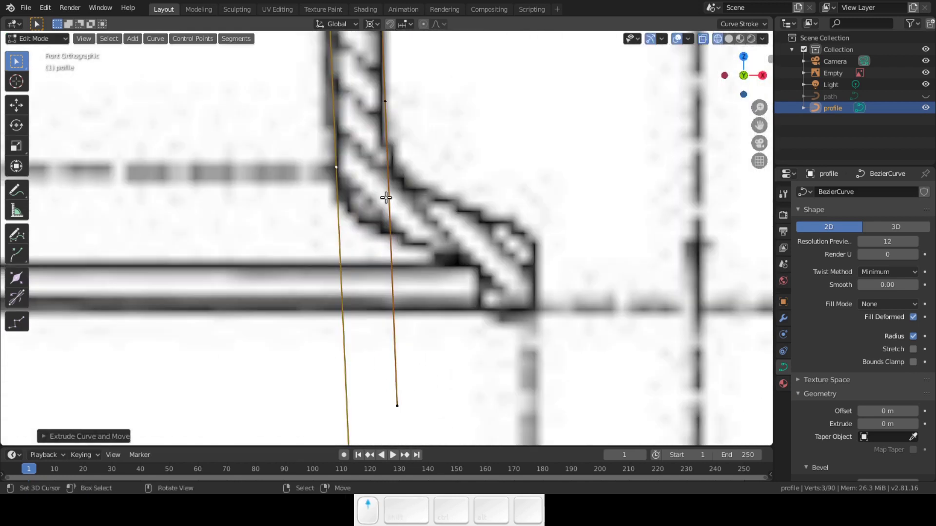
key("e")
left_click(376, 254)
key("e")
left_click(569, 356)
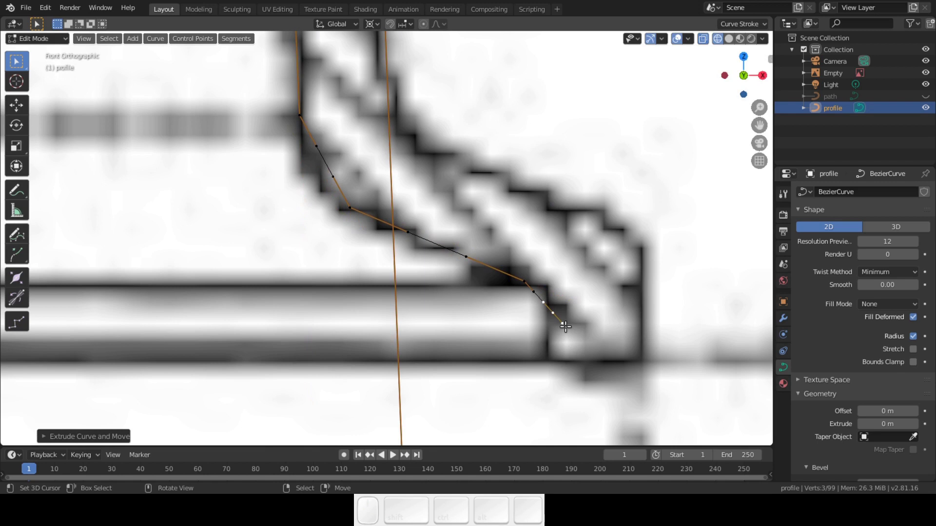
Extrude the profile around the bottom lip, up its outer edge and back along the flange's upper side to the outer wall.
key("e")
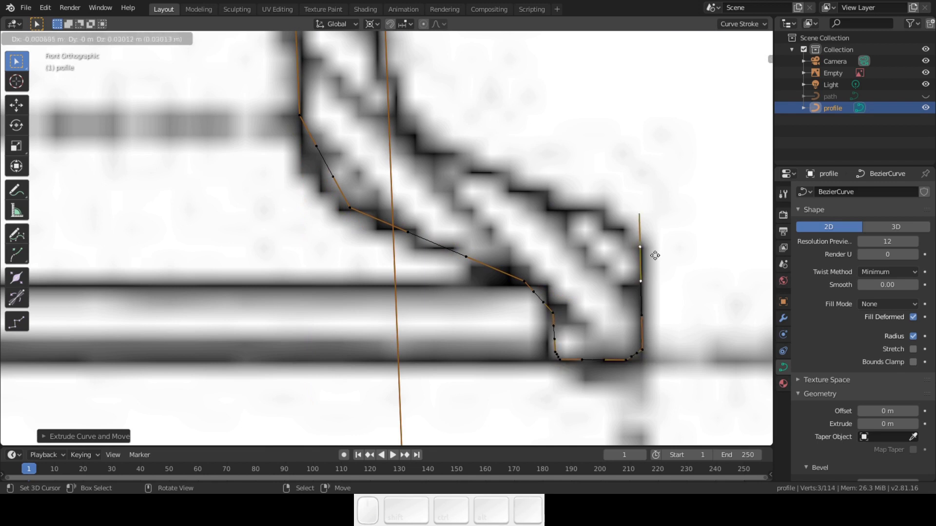
left_click(655, 264)
scroll(604, 273, "down", 3)
middle_click_drag(554, 279, 543, 314, "shift")
scroll(551, 314, "up", 2)
key("e")
left_click(553, 286)
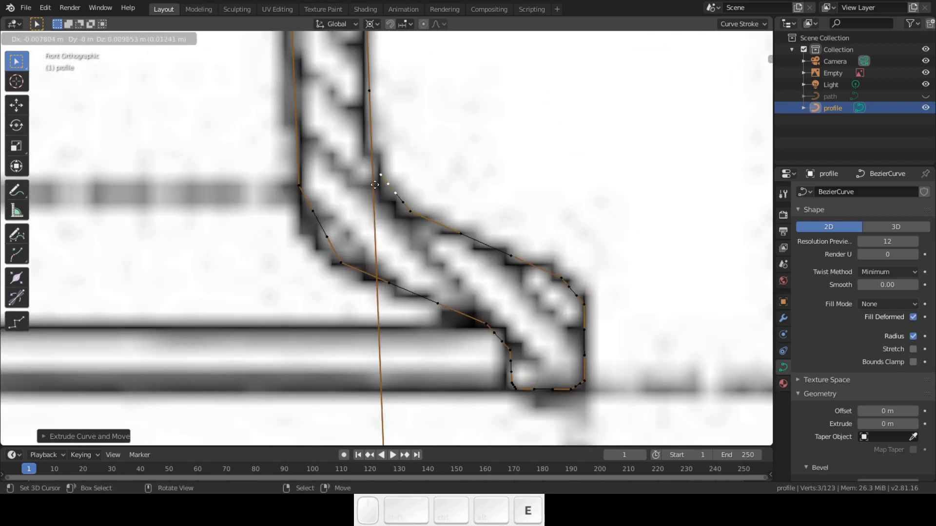
left_click(366, 167)
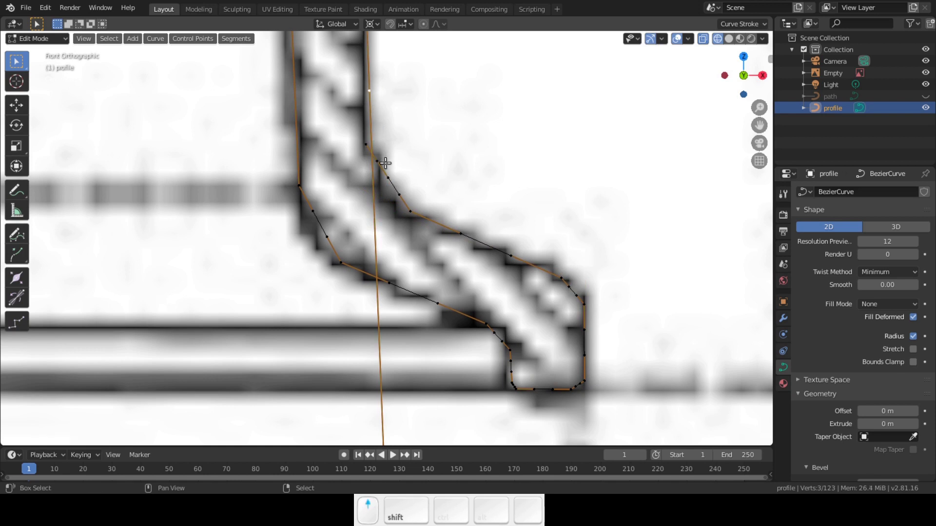
Move the outer wall's end point up above the lower bend and join it to the flange end to close the profile.
scroll(385, 163, "up", 4)
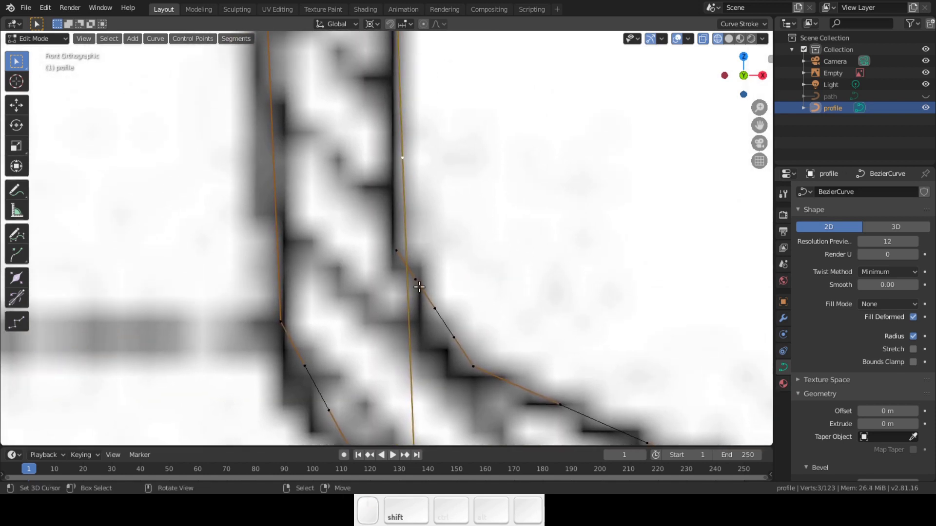
key("g")
left_click(415, 280)
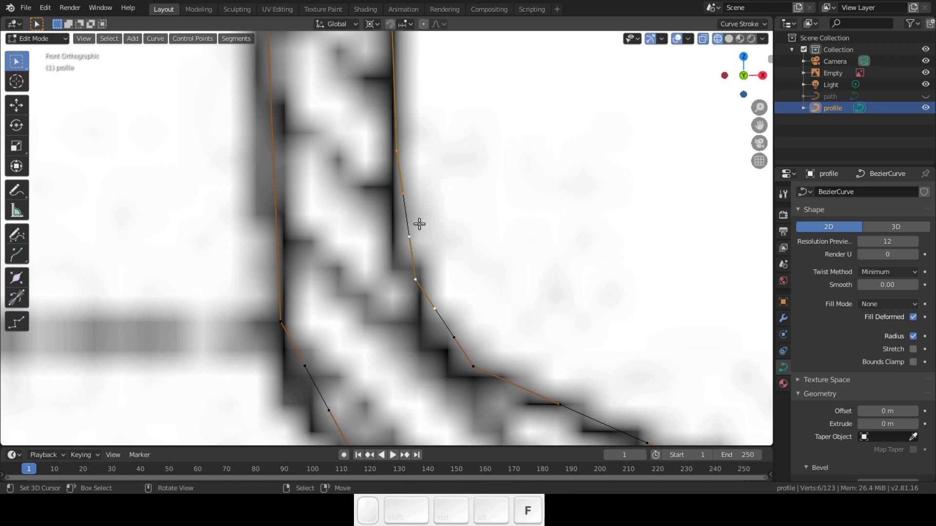
scroll(414, 301, "down", 3)
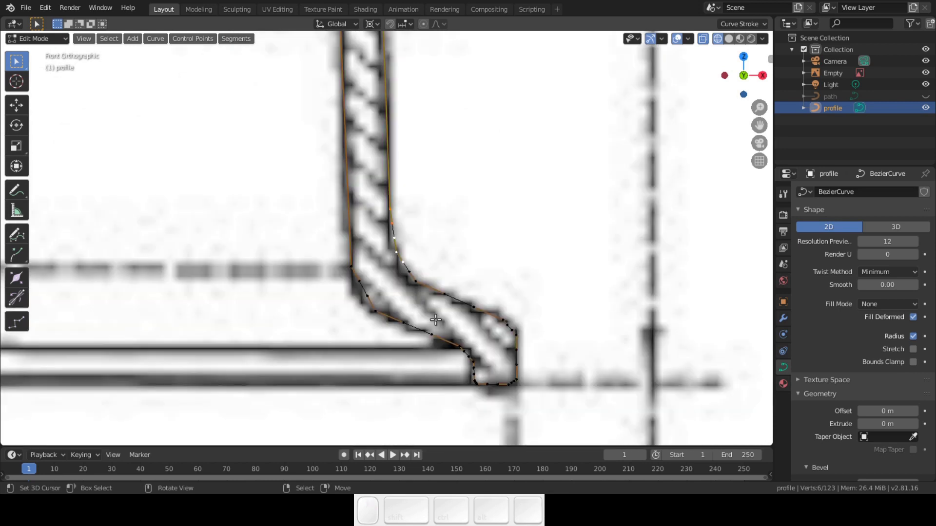
Move the two handles between the points at the bottom flange's upper outer corner outward to round it.
scroll(436, 322, "down", 3, "shift")
scroll(456, 319, "up", 4)
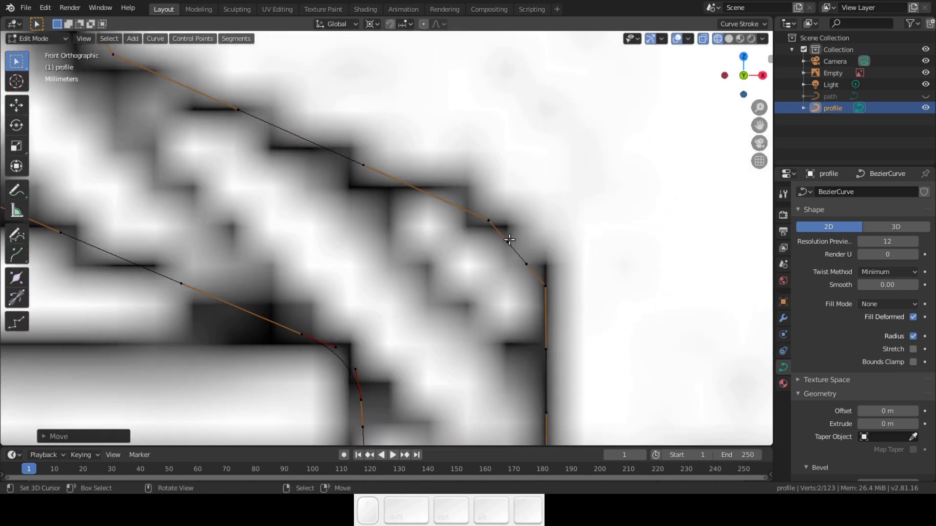
right_click(525, 264)
right_click(508, 243, "shift")
left_click(522, 274)
Move the handles between the two points of the outer wall's lower bend to curve it along the blueprint.
middle_click_drag(104, 43, 347, 211, "shift")
right_click(339, 193)
right_click(312, 158, "shift")
key("g")
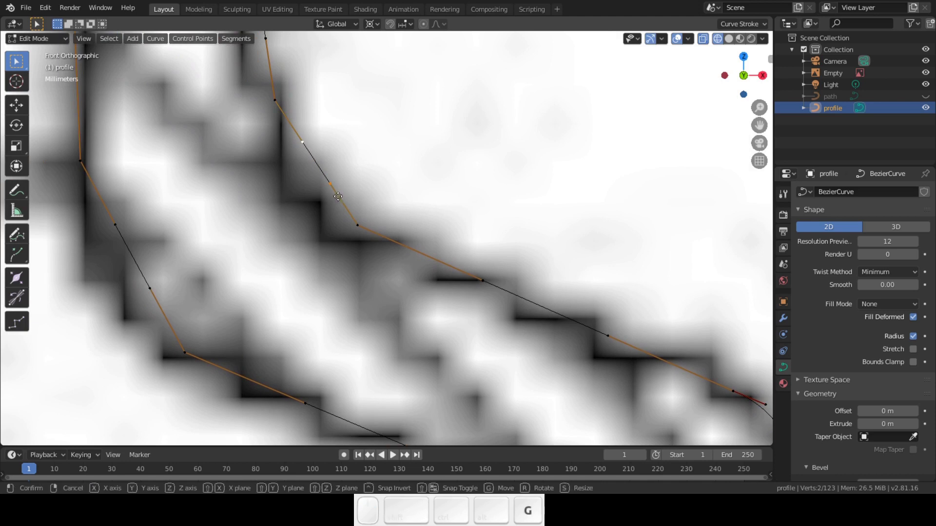
left_click(300, 229)
Move the handles between the two points of the inner wall's lower bend to round it.
scroll(301, 229, "down", 2)
middle_click_drag(300, 229, 411, 212, "shift")
right_click(337, 256)
right_click(312, 213, "shift")
key("g")
left_click(357, 257)
Delete the extra control point on the outer wall line just above the lower bend.
scroll(361, 244, "down", 3)
middle_click_drag(382, 166, 384, 236, "shift")
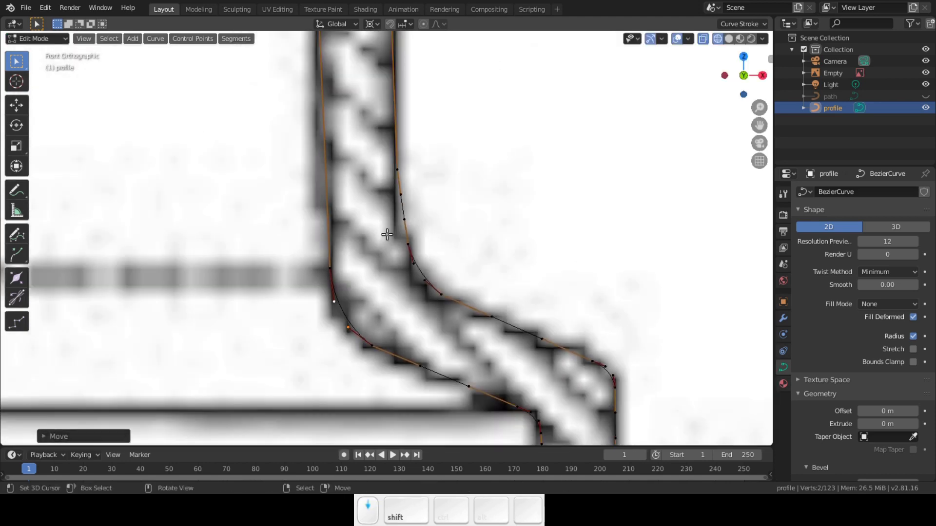
scroll(384, 239, "up", 4)
middle_click_drag(382, 168, 387, 295, "shift")
right_click(414, 226)
key("x")
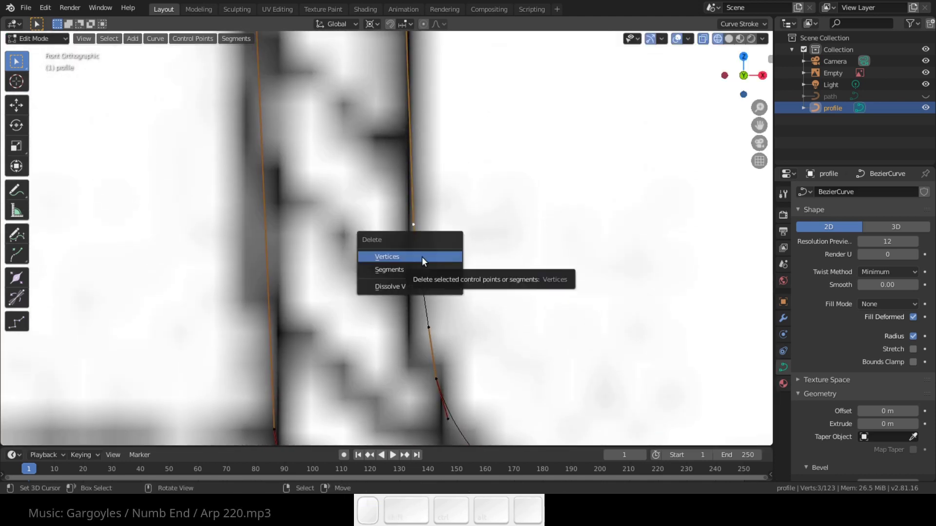
left_click(419, 256)
Adjust the inner and outer curve handles to round both sides of the bend at the top of the long wall.
scroll(419, 256, "up", 3)
scroll(419, 256, "down", 4)
scroll(527, 249, "up", 5)
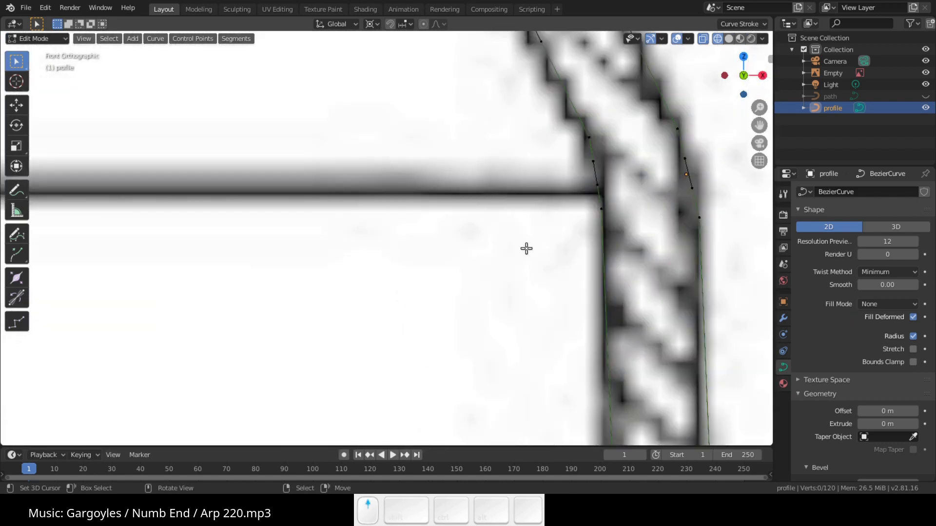
right_click_drag(335, 212, 348, 210)
left_click(348, 210)
right_click_drag(325, 167, 335, 161)
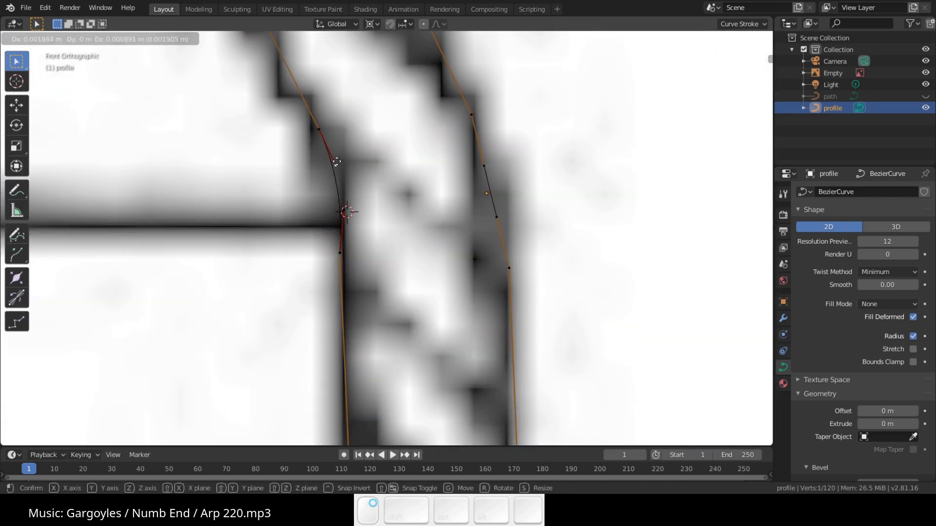
left_click(334, 162)
right_click_drag(481, 163, 497, 155)
left_click(497, 155)
right_click_drag(496, 217, 507, 217)
Move the four handles at the upper bend of the slanted wall together to round both of its sides.
middle_click_drag(424, 132, 408, 236, "shift")
scroll(408, 236, "down", 4)
middle_click_drag(336, 192, 429, 439, "shift")
scroll(341, 238, "up", 3)
right_click(319, 223)
right_click(312, 195, "shift")
right_click(452, 194, "shift")
right_click(465, 229, "shift")
key("g")
left_click(433, 232)
Move the handles at the top of the thin wall to round the corners where it meets the hatched flange.
middle_click_drag(390, 185, 394, 330, "shift")
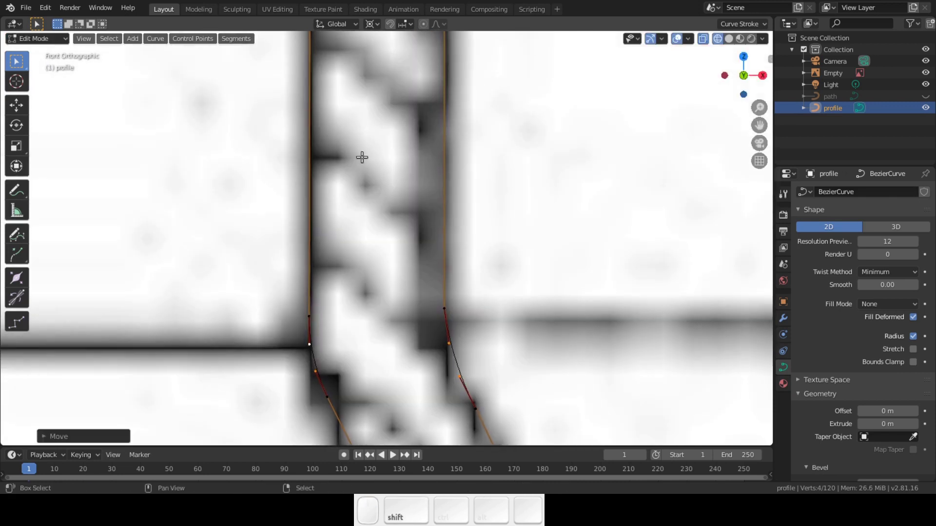
middle_click_drag(362, 157, 385, 439, "shift")
scroll(378, 194, "up", 1)
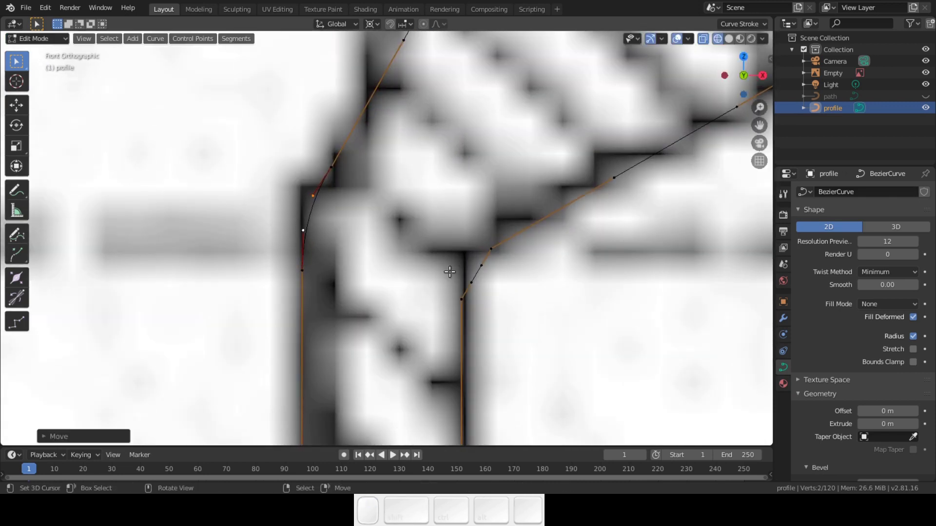
right_click(482, 266)
right_click(471, 283, "shift")
key("g")
left_click(491, 286)
Move the handle below the vertical stretch in the hatched section to curve the line toward the thin wall.
middle_click_drag(443, 138, 366, 439, "shift")
scroll(405, 261, "down", 4)
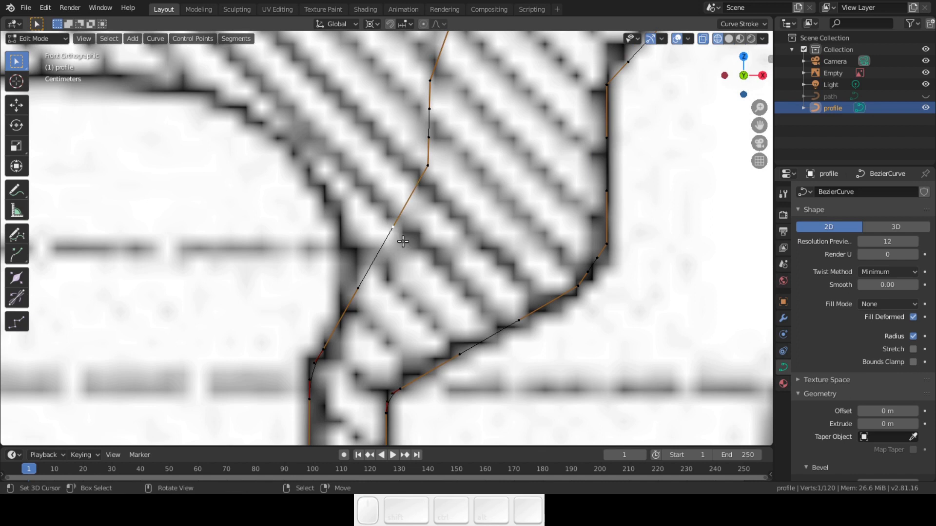
key("g")
left_click(413, 248)
middle_click_drag(414, 248, 404, 371, "shift")
Move the two handles above the vertical stretch in the hatched section to bend the upper line into a smooth arc.
middle_click_drag(439, 261, 442, 321, "shift")
right_click(464, 189)
right_click(457, 220, "shift")
key("g")
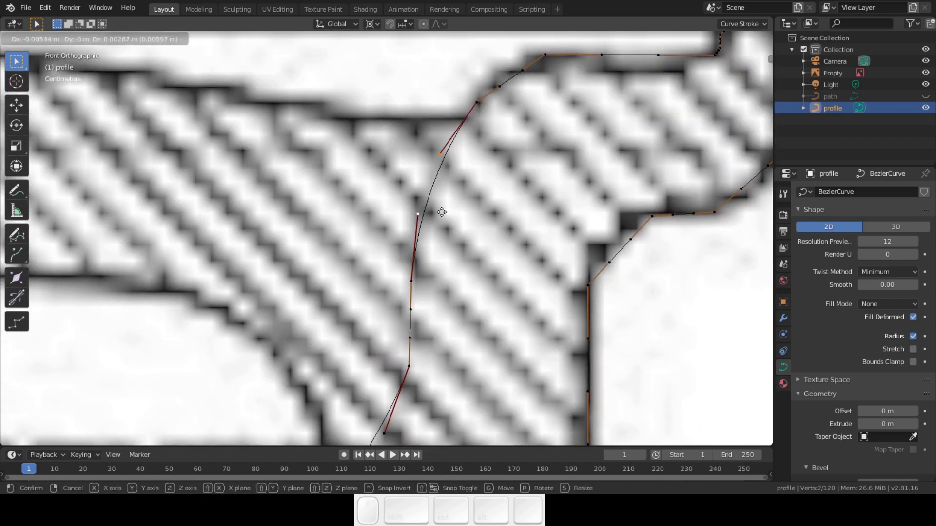
left_click_drag(442, 213, 439, 211, "shift")
middle_click_drag(438, 211, 413, 274, "shift")
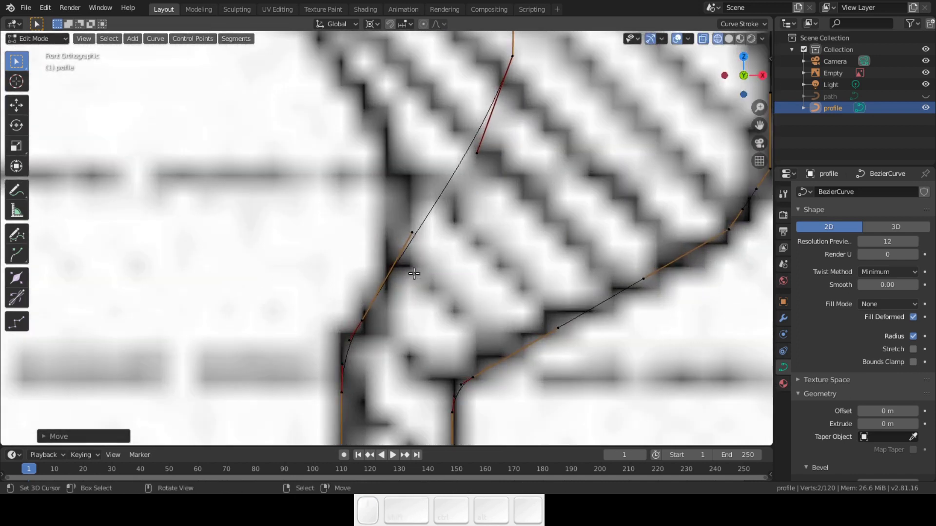
Move the handles at the rim lip's upper inner corner and at the base of its inner edge to round both corners.
middle_click_drag(656, 180, 395, 254, "shift")
left_click(451, 231)
scroll(458, 196, "up", 4)
middle_click_drag(458, 197, 486, 238, "shift")
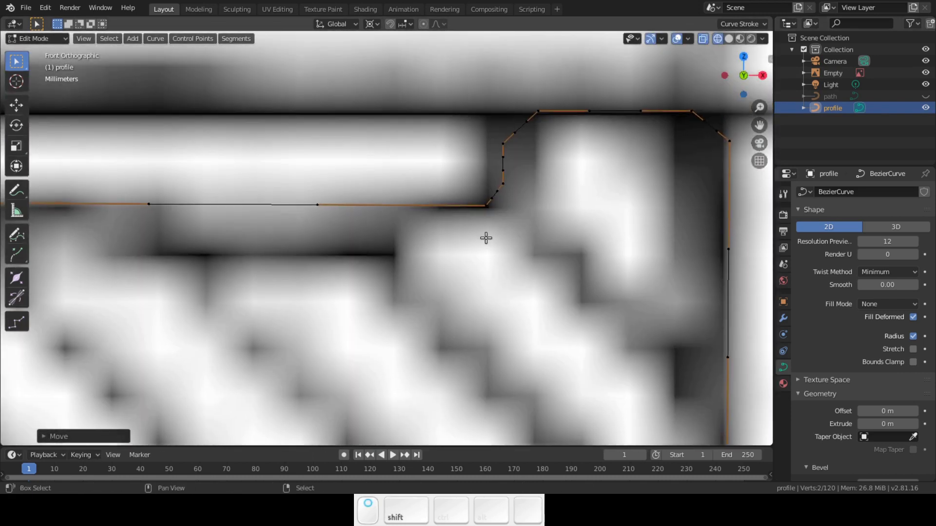
right_click(532, 130)
right_click(535, 134, "shift")
key("g")
right_click(497, 189, "shift")
key("g")
left_click(501, 193)
Raise the handle at the inner end of the recessed upper face to smooth its transition into the hatched section.
middle_click_drag(428, 227, 742, 198, "shift")
right_click(231, 199)
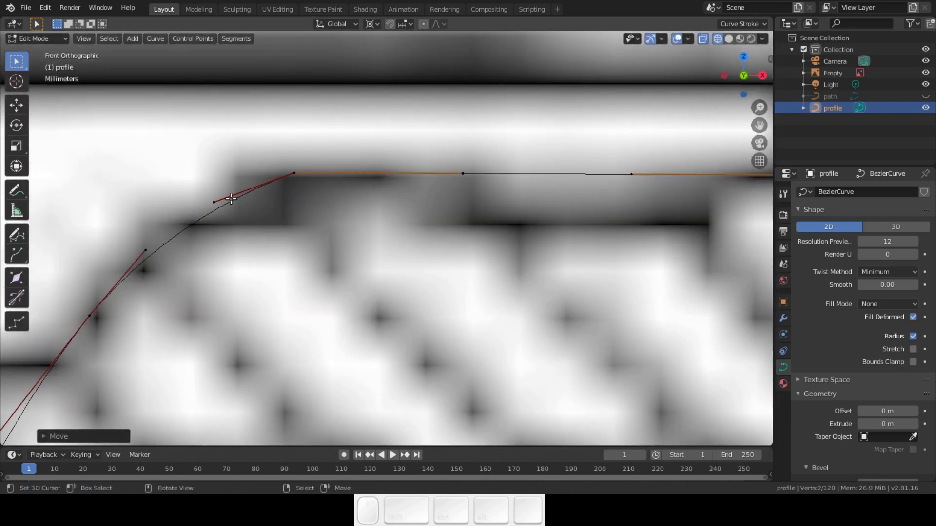
key("g")
left_click(223, 178)
scroll(223, 179, "down", 5)
middle_click_drag(274, 215, 256, 250, "shift")
Move both handles at the rim lip's upper outer corner outward to round it.
scroll(257, 251, "up", 7)
right_click(407, 154)
right_click(420, 167, "shift")
key("g")
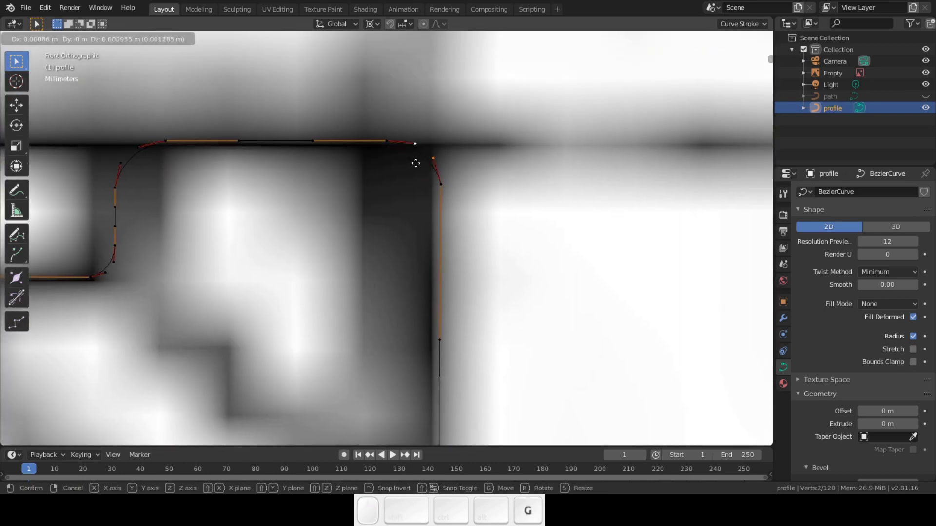
left_click(420, 161)
Move both handles of the diagonal corner beneath the rim lip outward to bulge it into a curve.
middle_click_drag(424, 266, 446, 254, "shift")
middle_click_drag(317, 351, 360, 151, "shift")
right_click(271, 225)
right_click(383, 123, "shift")
key("g")
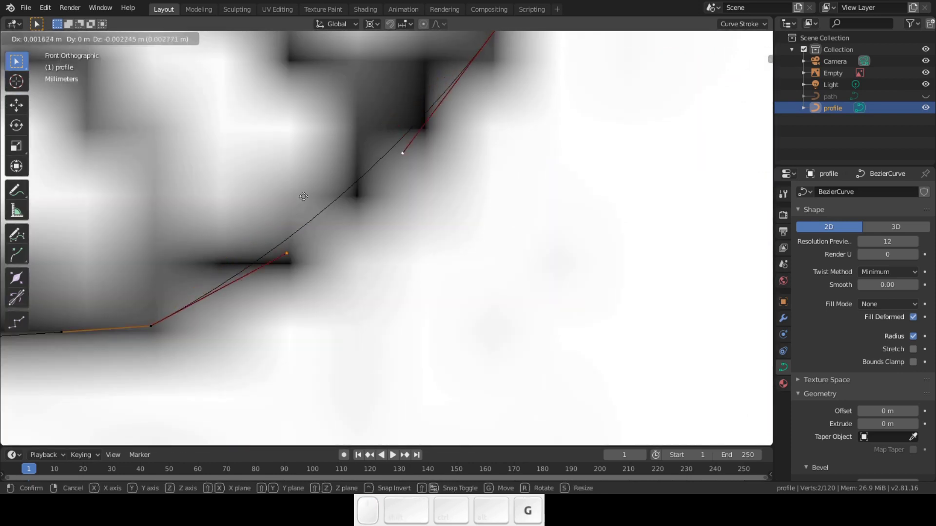
left_click(435, 180)
Reposition each handle of the corner beneath the rim lip separately to refine its curve.
middle_click_drag(439, 182, 426, 269, "shift")
right_click(415, 267)
key("g")
left_click(453, 297)
right_click(520, 239)
key("g")
left_click(519, 281)
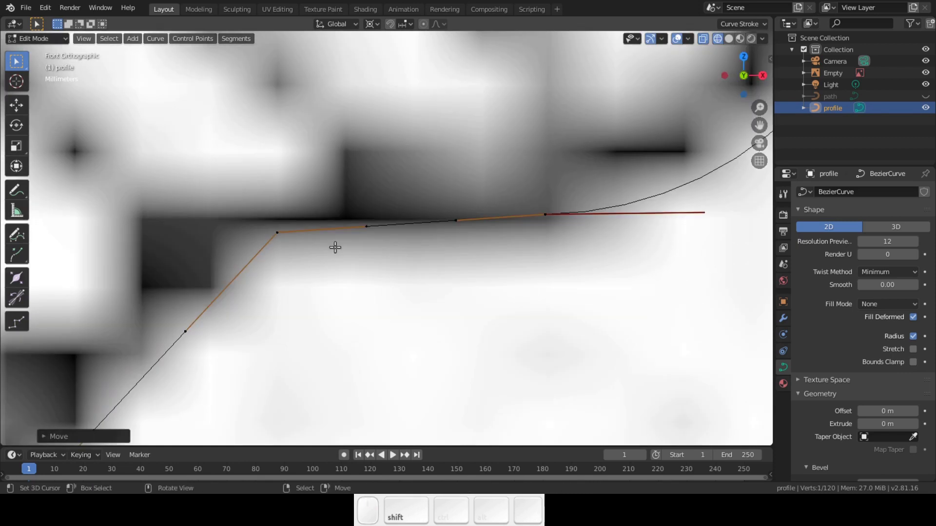
Move the handles of the concave corner between the lip's underside and the flange's vertical outer face to round it.
scroll(336, 246, "down", 4)
right_click(359, 249)
right_click(318, 289, "shift")
key("g")
left_click(333, 225)
scroll(365, 252, "down", 5)
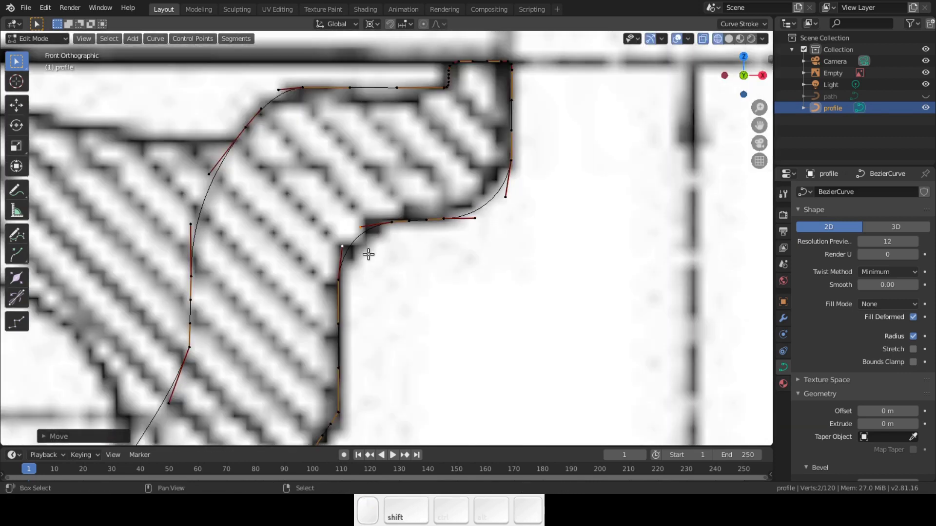
Move both handles of the corner between the flange's vertical outer face and the diagonal below it outward to round it.
middle_click_drag(368, 255, 384, 283, "shift")
scroll(390, 273, "up", 8)
right_click(427, 187)
right_click(396, 226, "shift")
key("g")
left_click(436, 242)
Hide the blueprint image and leave Edit Mode to review the whole profile outline.
middle_click_drag(188, 439, 339, 234, "shift")
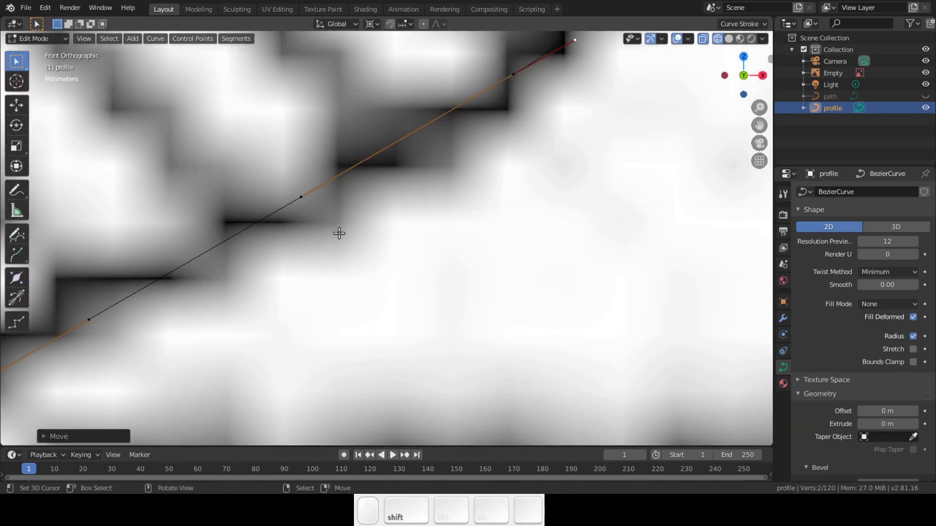
scroll(327, 244, "down", 3)
middle_click_drag(254, 292, 424, 195, "shift")
key("Tab")
key("Tab")
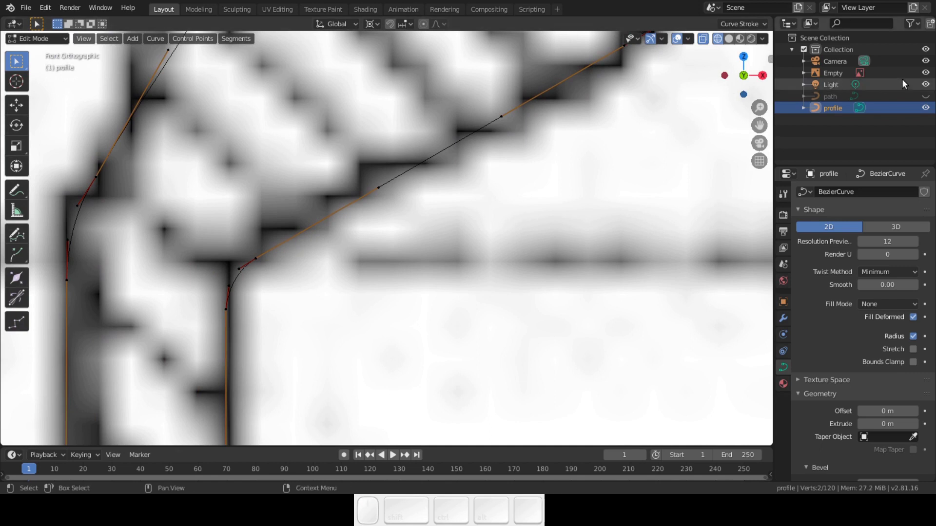
left_click(925, 72)
scroll(449, 202, "down", 5)
scroll(449, 202, "down", 1)
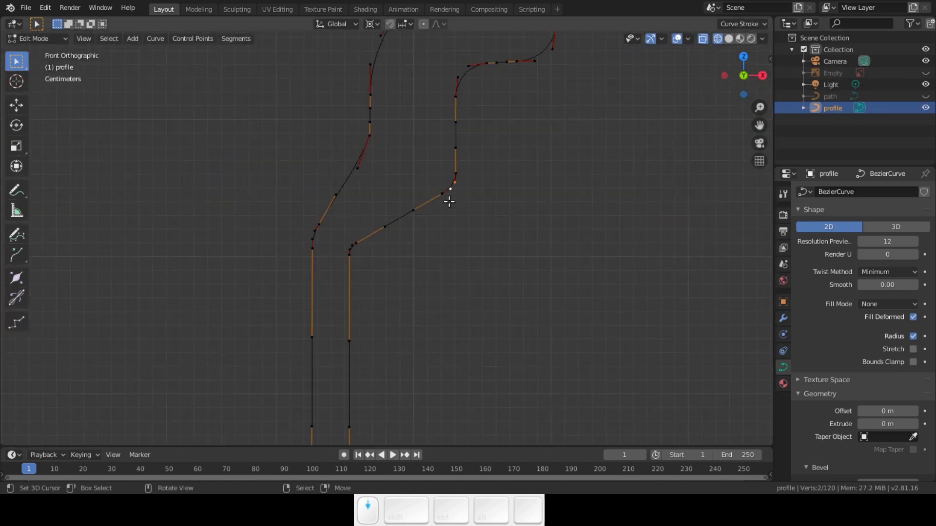
key("Tab")
scroll(449, 201, "down", 2)
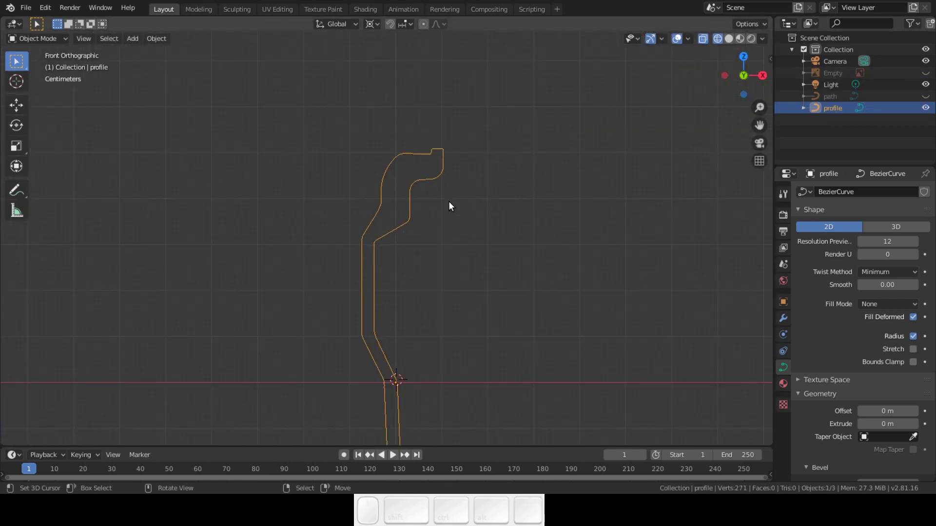
middle_click_drag(424, 271, 446, 117, "shift")
middle_click_drag(428, 216, 401, 168, "shift")
scroll(413, 204, "up", 3)
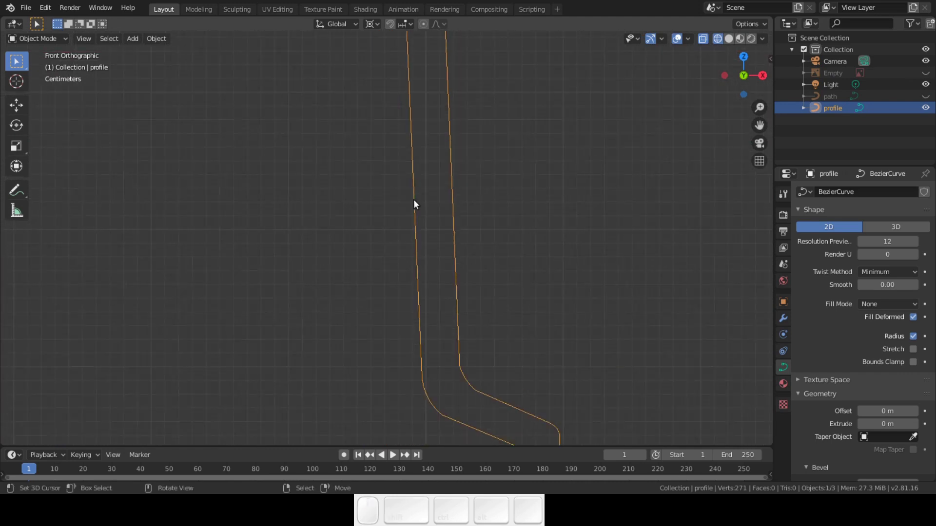
scroll(589, 143, "down", 5)
middle_click_drag(465, 172, 455, 253, "shift")
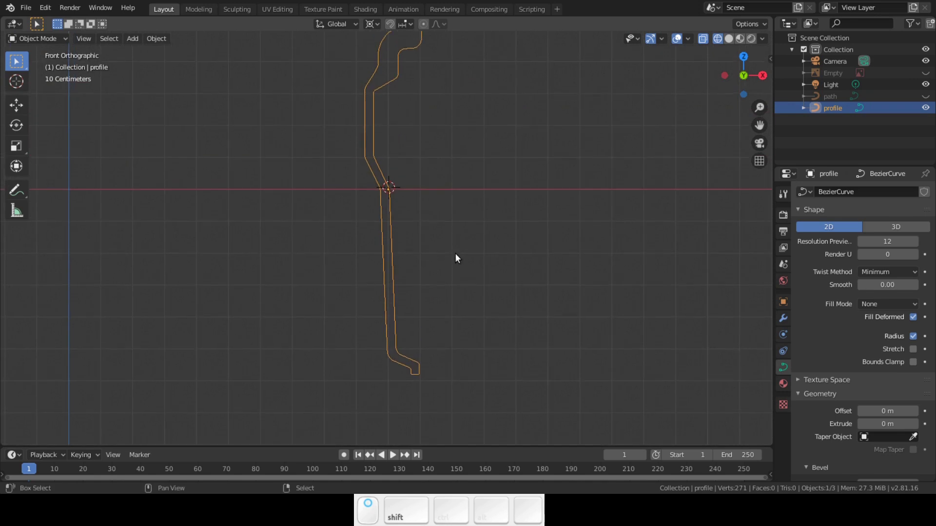
middle_click_drag(450, 213, 444, 279, "shift")
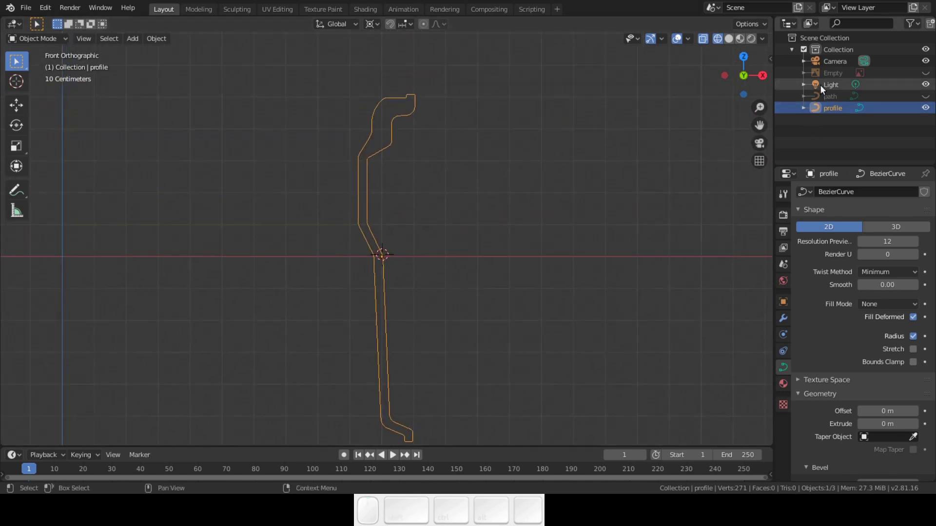
Unhide the path object and display the whole rim with Solid shading.
left_click(926, 96)
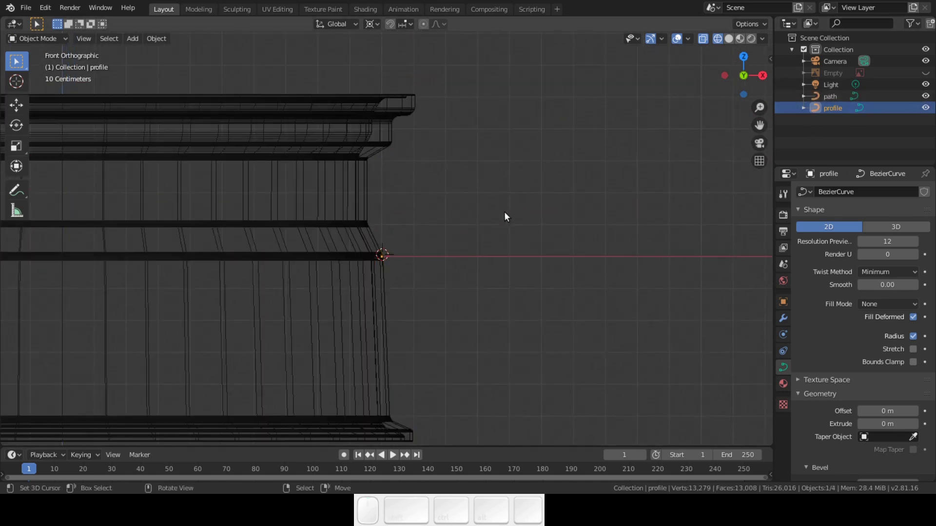
scroll(504, 215, "down", 3)
scroll(442, 258, "up", 1)
middle_click_drag(449, 257, 518, 245, "shift")
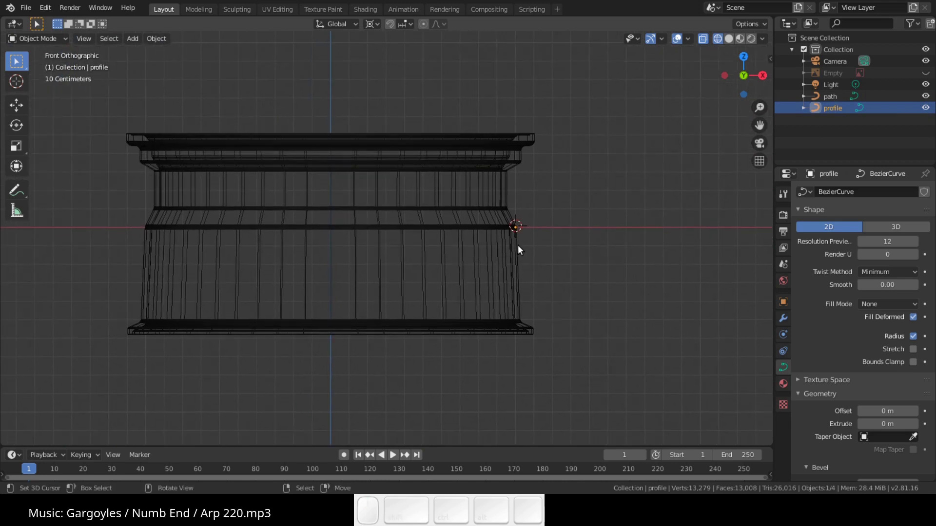
key("z")
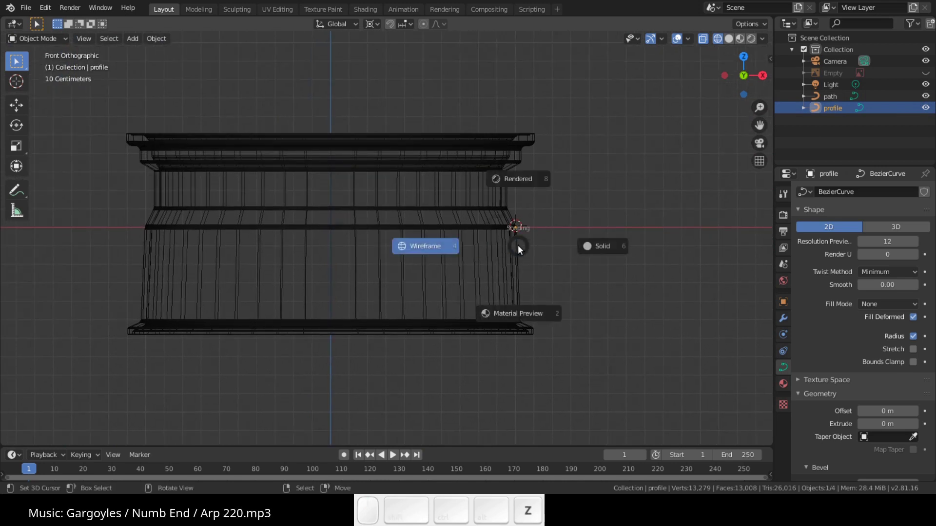
left_click(593, 246)
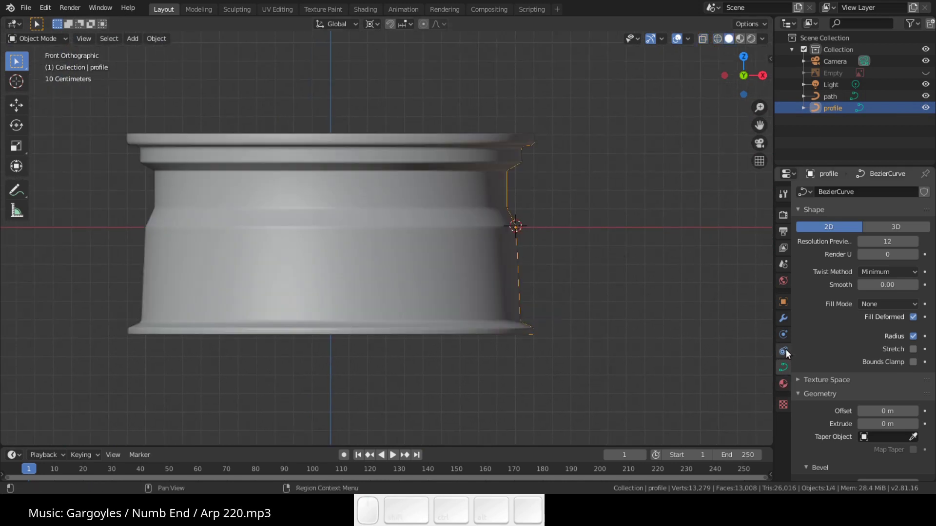
Enable the Wireframe viewport display for the profile curve and the path object, and inspect the rim's edge density.
left_click(783, 303)
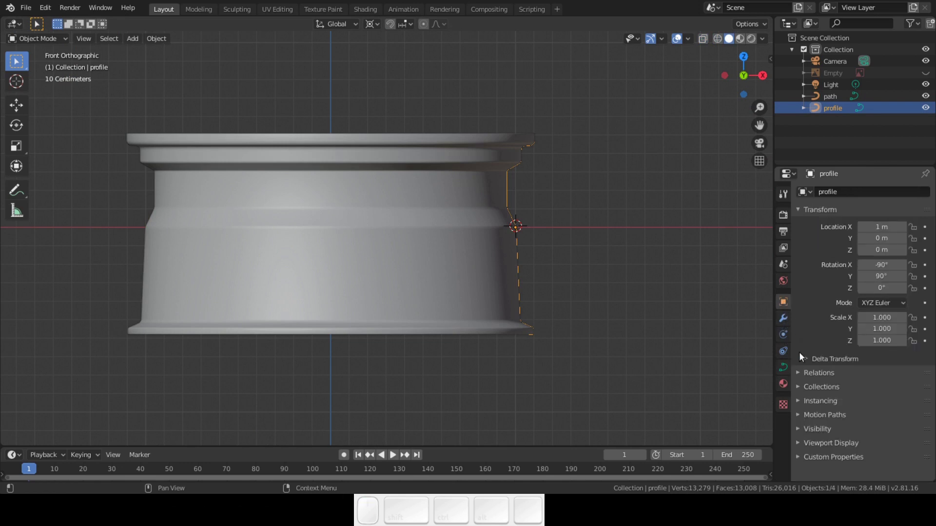
left_click(819, 442)
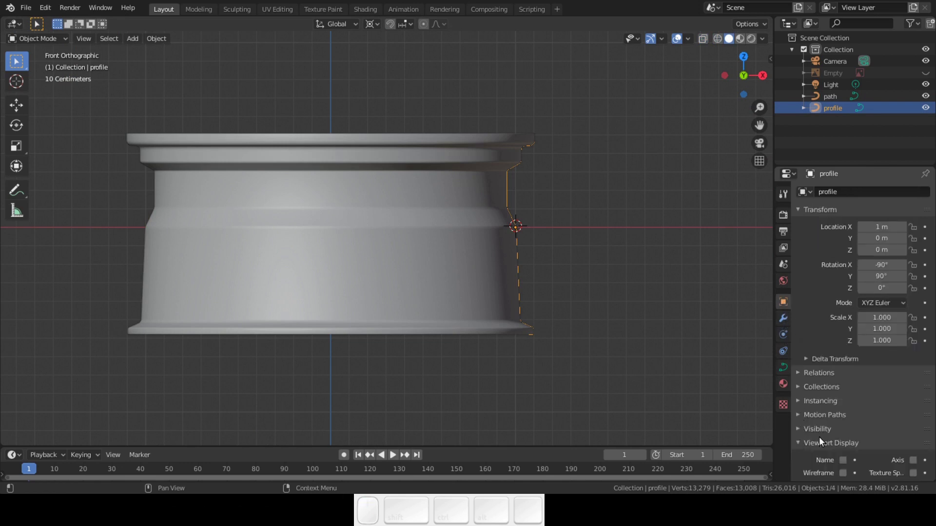
left_click(842, 473)
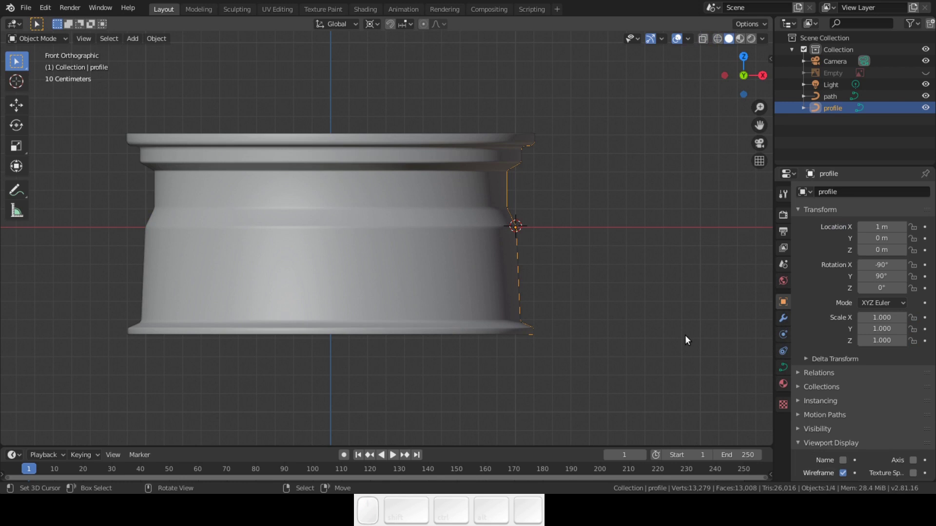
left_click(452, 167)
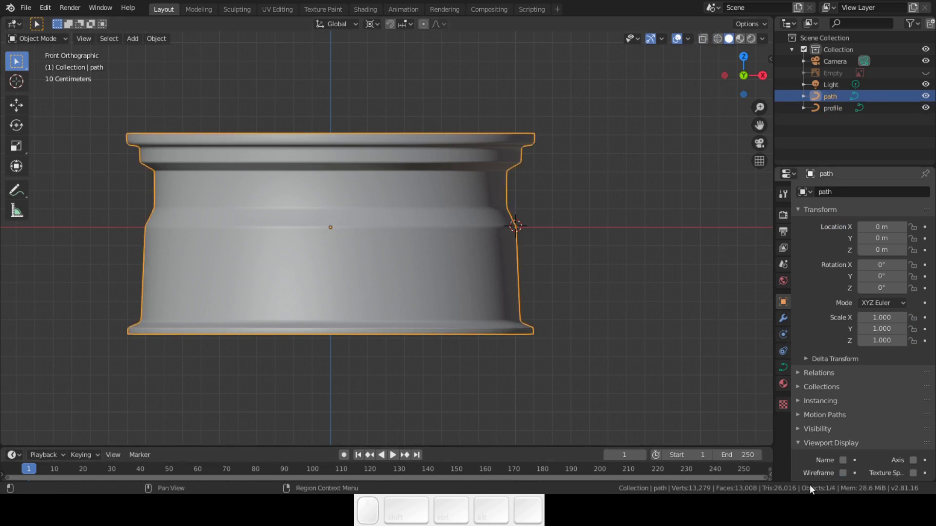
left_click(843, 473)
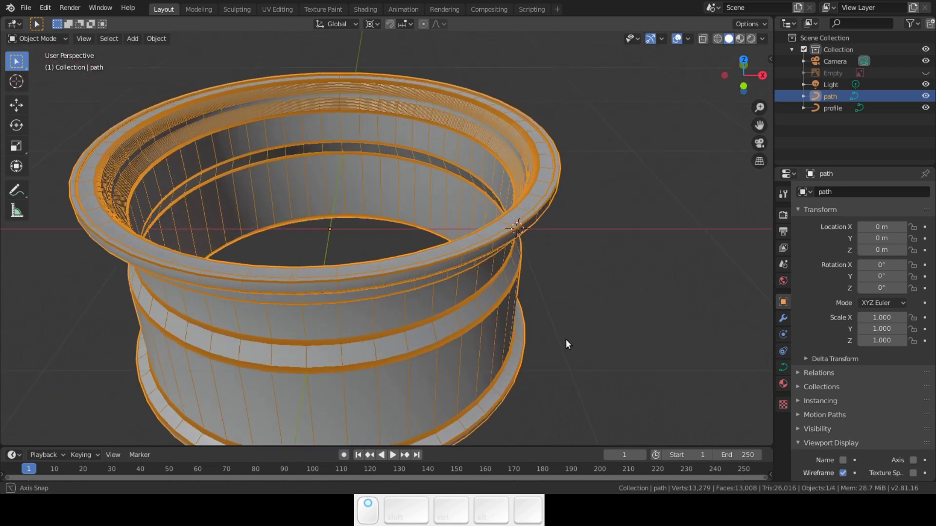
key("Tab")
key("Tab")
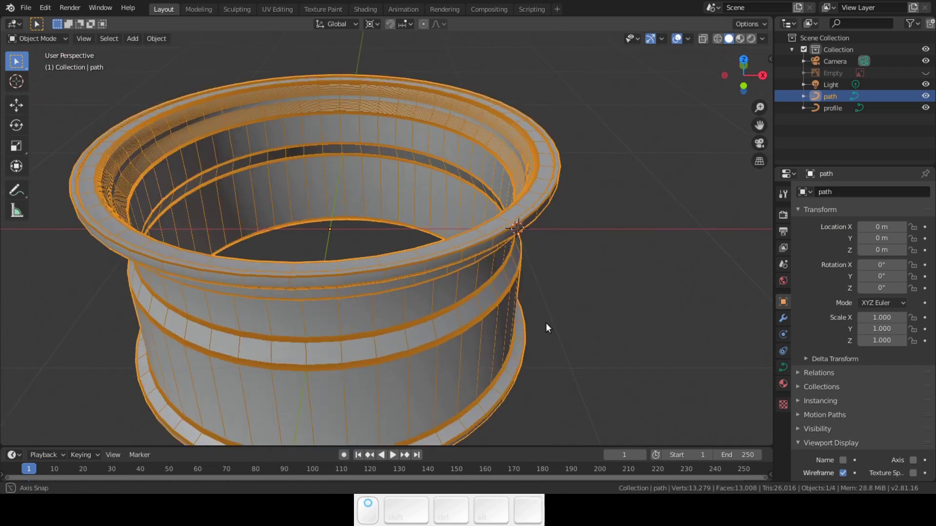
scroll(537, 309, "up", 5)
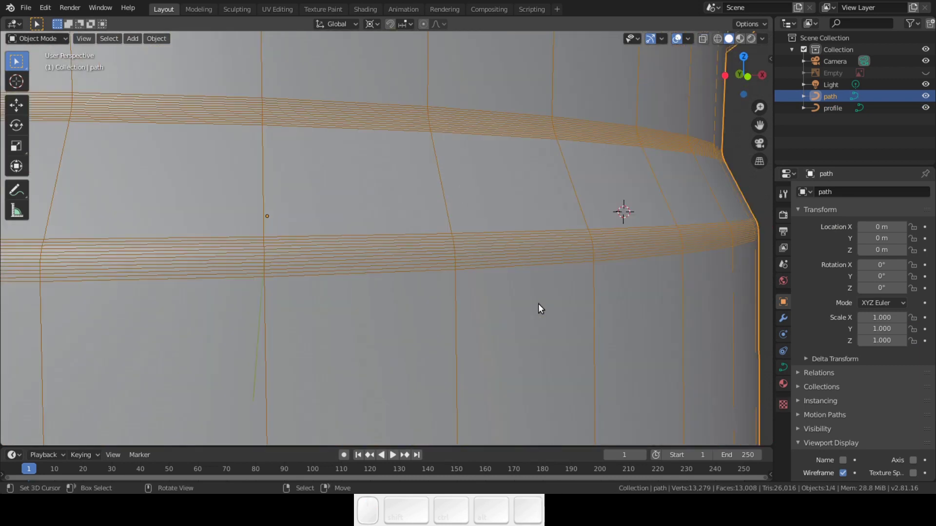
scroll(538, 303, "down", 4)
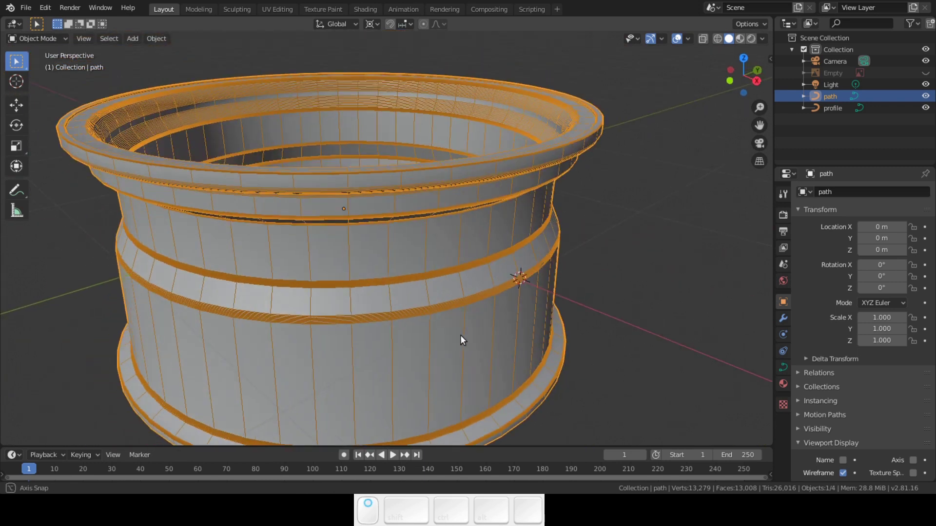